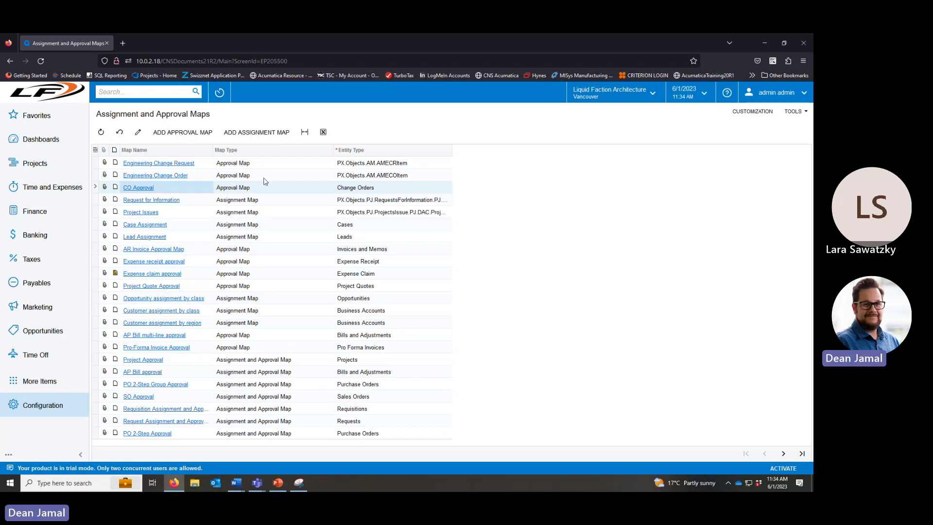
# Filter the maps list to the Approval Map type and open the AP Bill multi-line approval map
pyautogui.click(261, 150)
pyautogui.click(252, 218)
pyautogui.click(253, 230)
pyautogui.click(277, 259)
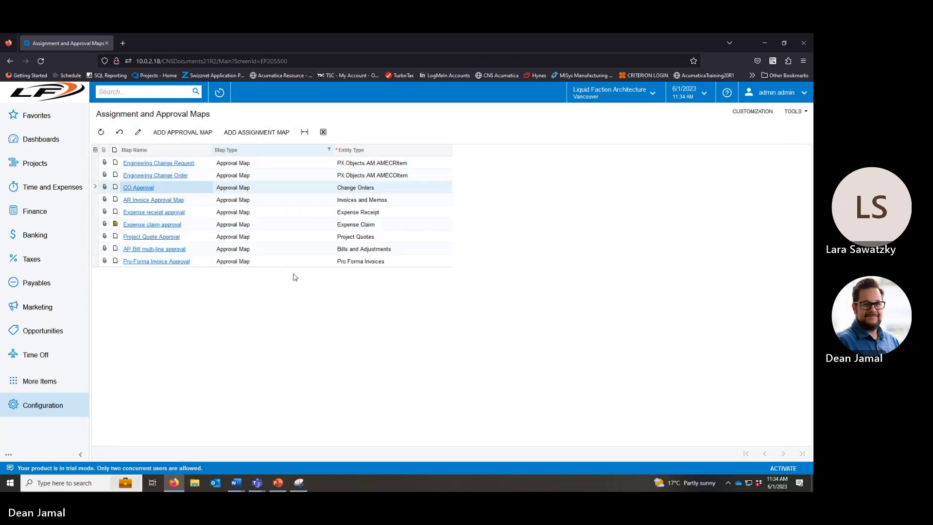
pyautogui.click(153, 250)
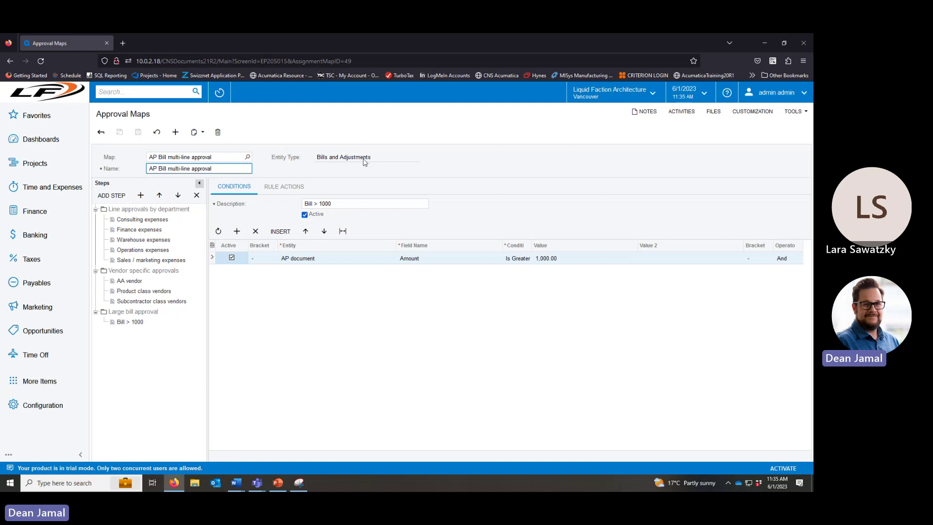
# Collapse the map's three approval steps to an overview and examine the settings of the Line approvals by department step
pyautogui.click(97, 210)
pyautogui.click(95, 220)
pyautogui.click(95, 230)
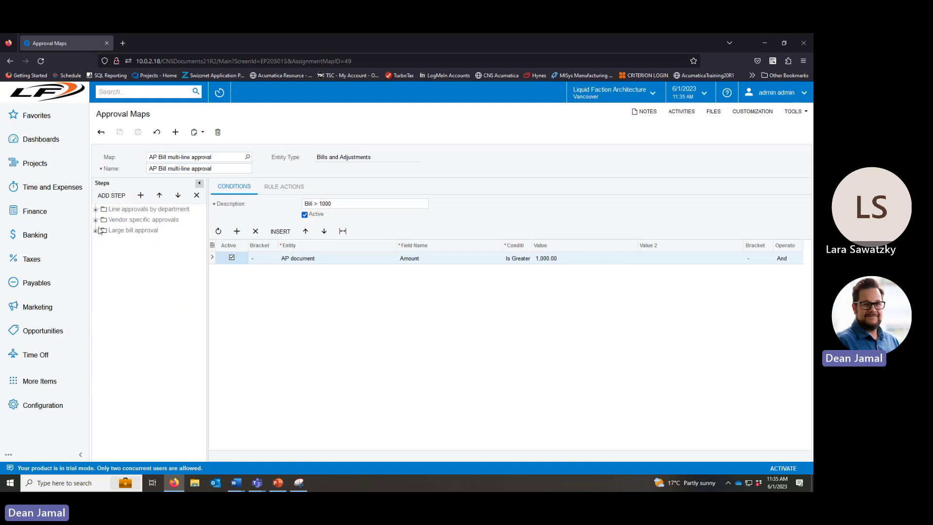
pyautogui.click(148, 210)
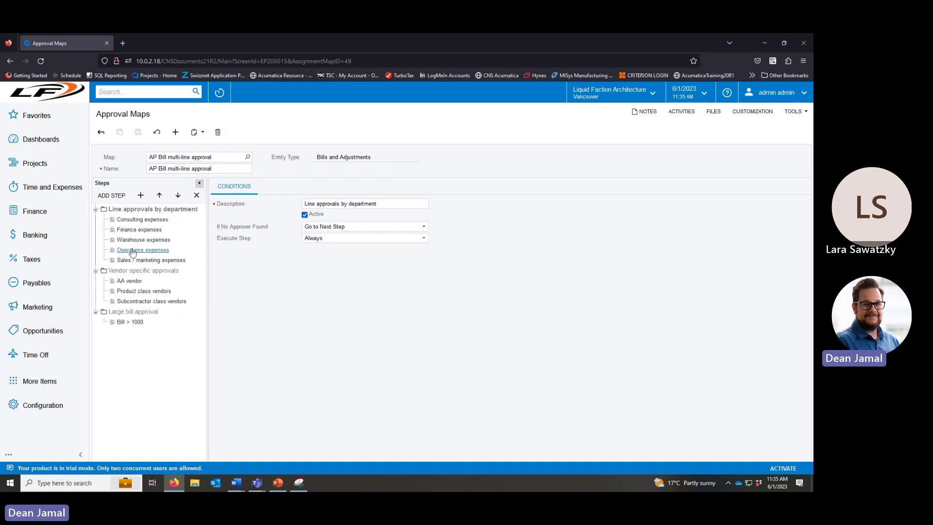
pyautogui.click(96, 210)
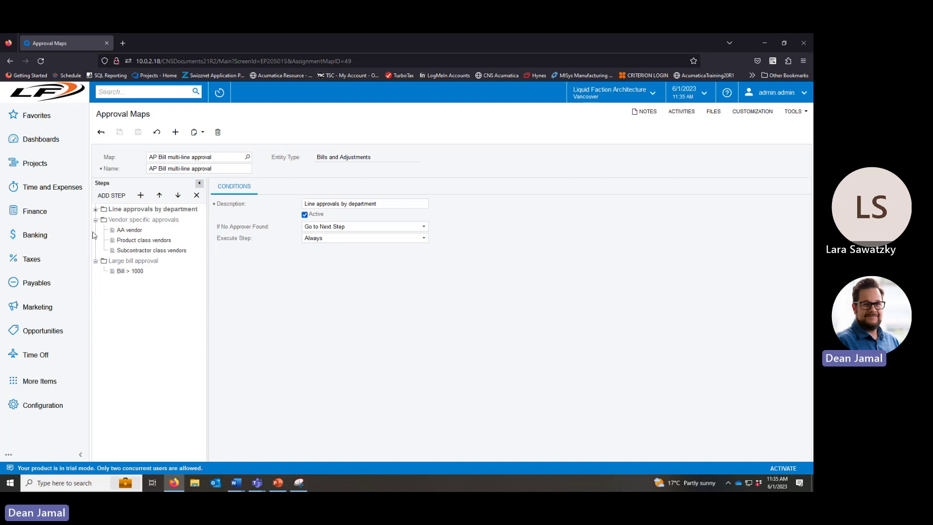
pyautogui.click(96, 220)
pyautogui.click(96, 230)
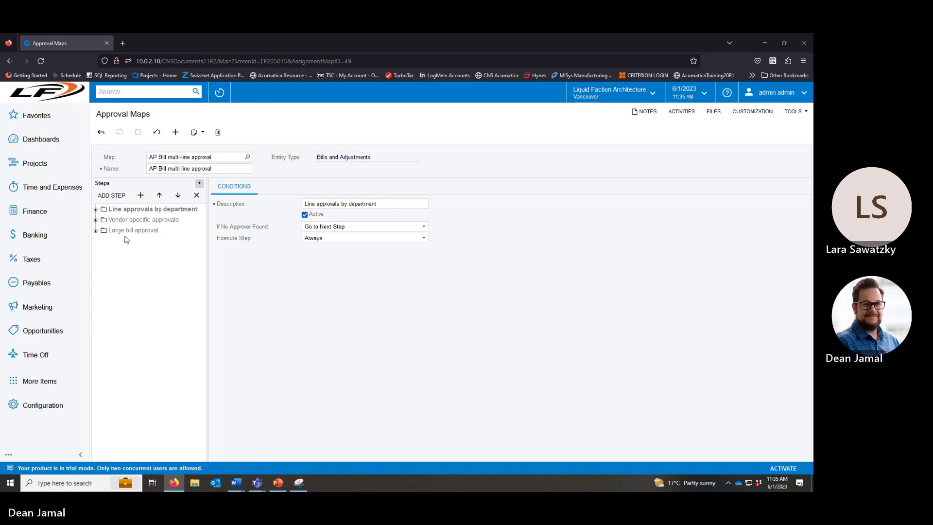
# Open the Consulting expenses rule and examine the entities available for its condition, keeping AP Transactions selected
pyautogui.click(95, 209)
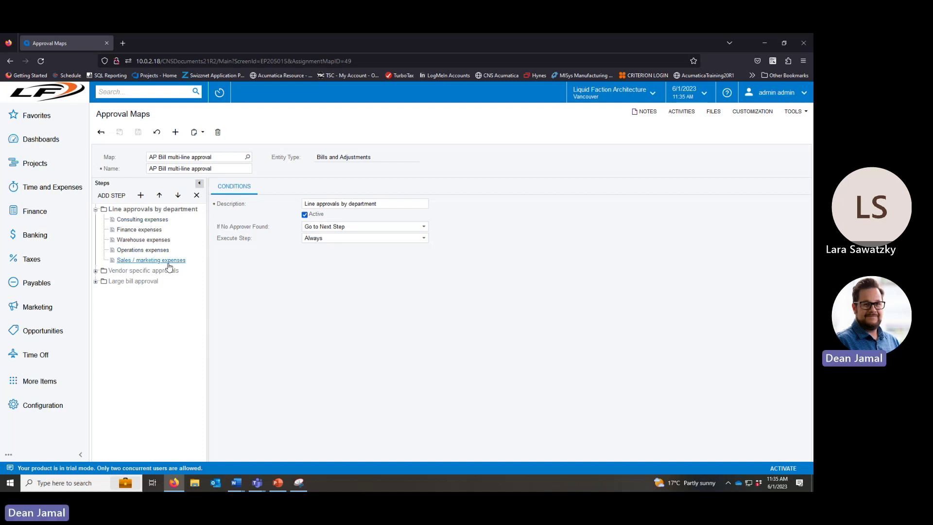
pyautogui.click(151, 220)
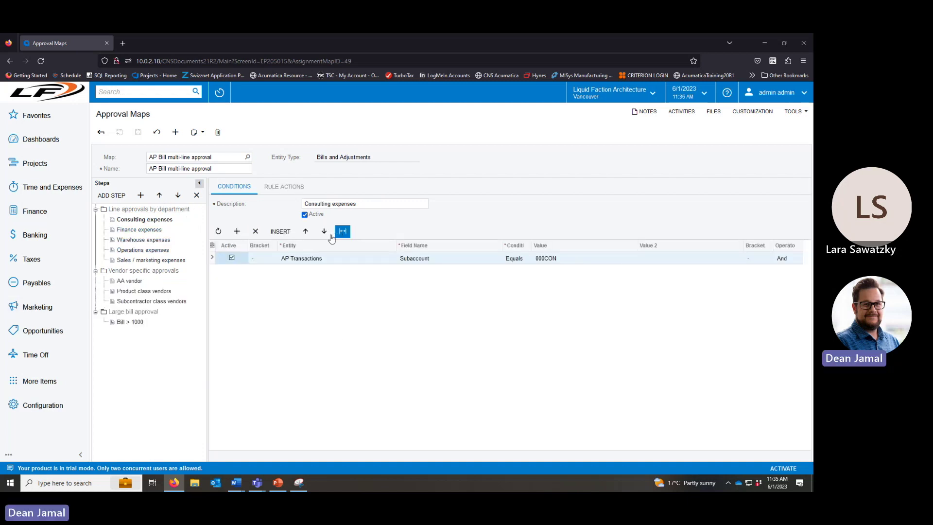
pyautogui.click(348, 264)
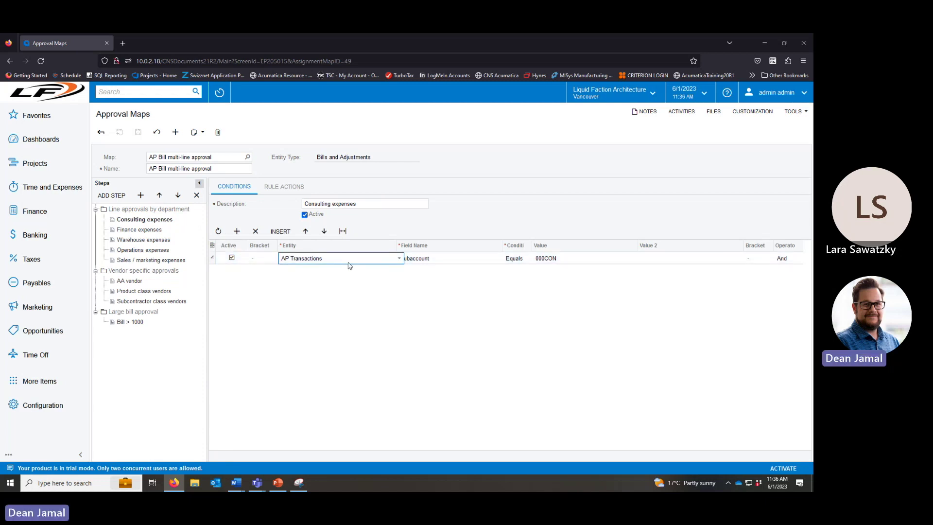
pyautogui.click(400, 259)
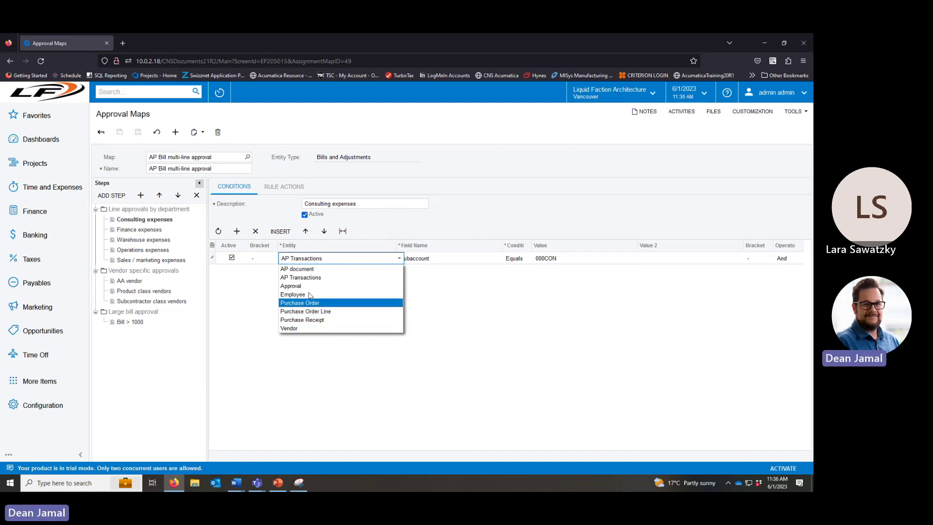
pyautogui.click(314, 278)
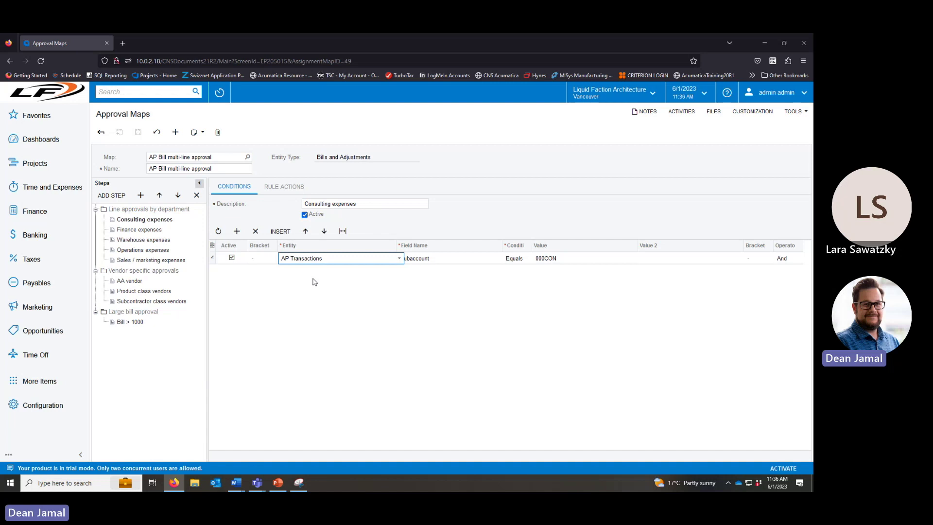
# Examine the Consulting expenses condition's field name choices and value, and the rule's approval settings
pyautogui.click(459, 259)
pyautogui.click(505, 259)
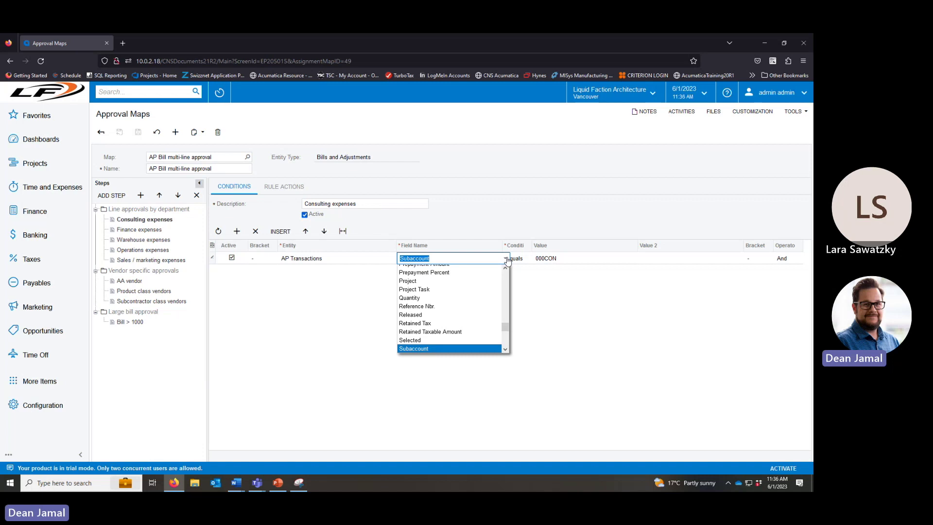
pyautogui.click(506, 259)
pyautogui.click(567, 297)
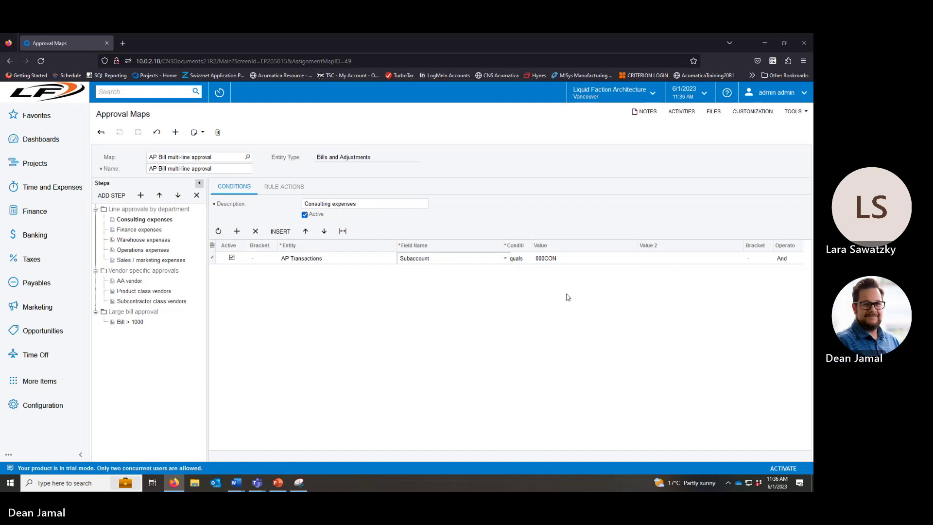
pyautogui.click(574, 262)
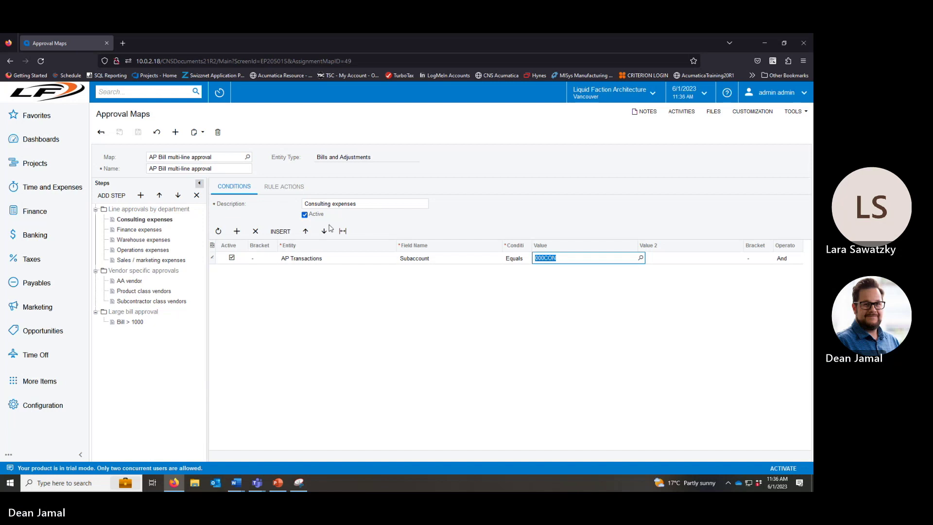
pyautogui.click(290, 186)
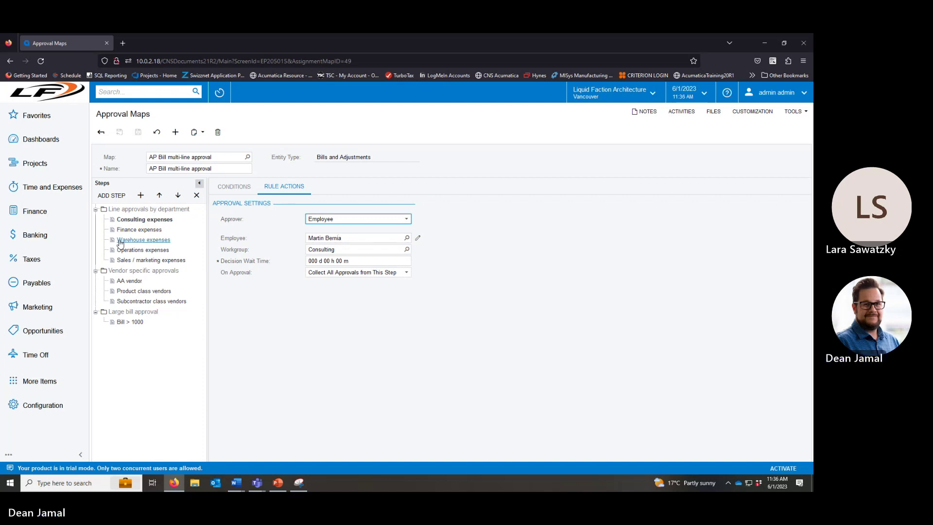
# Review the Warehouse expenses rule's condition and approver settings, and the Sales / marketing expenses rule's approval settings
pyautogui.click(146, 240)
pyautogui.click(235, 193)
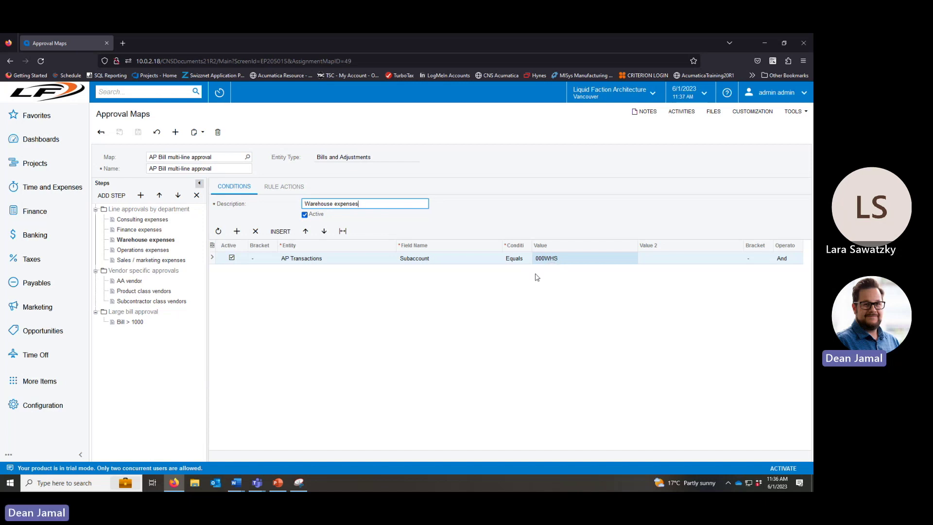
pyautogui.click(305, 189)
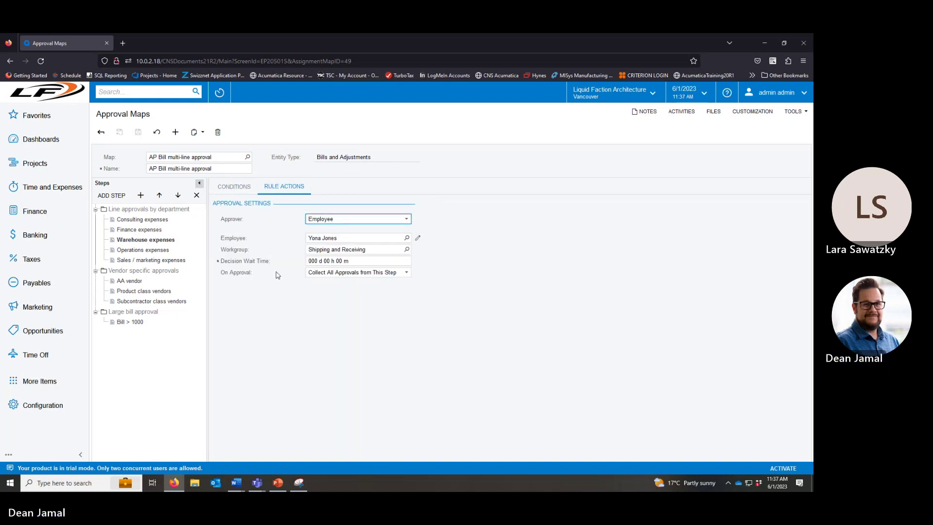
pyautogui.click(151, 260)
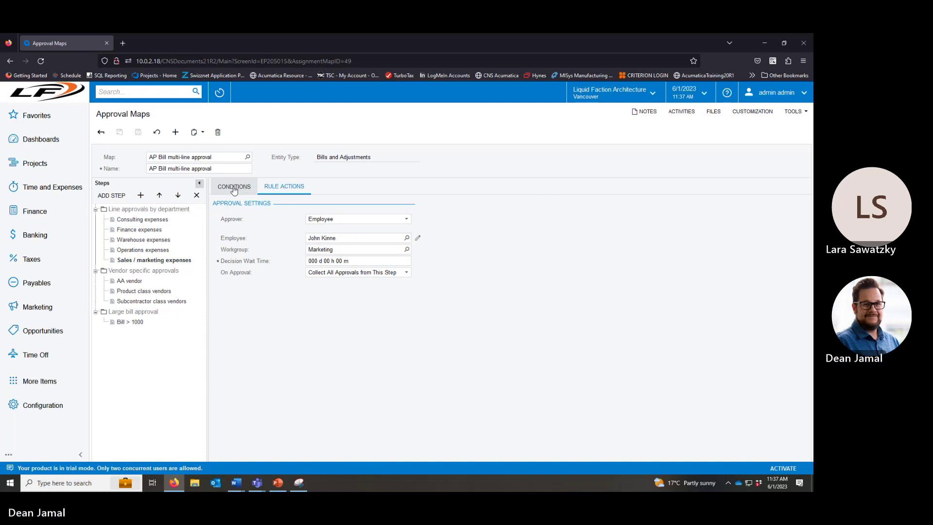
# Review the Vendor specific approvals step and its AA vendor rule, including the vendor condition and approval settings
pyautogui.click(170, 273)
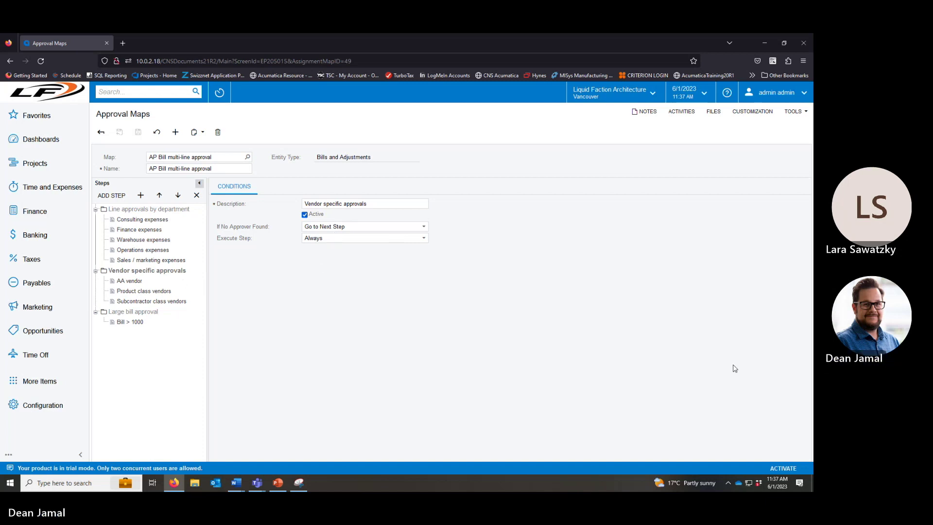
pyautogui.click(138, 281)
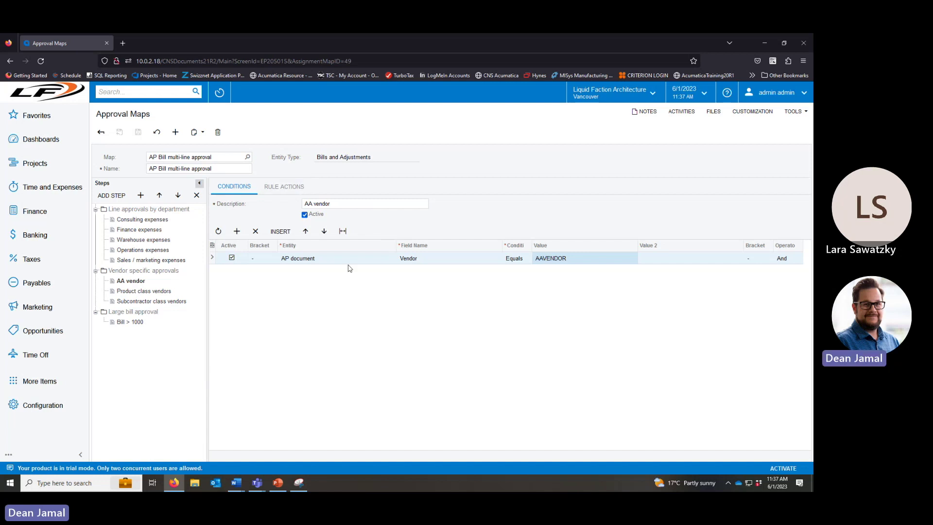
pyautogui.click(331, 263)
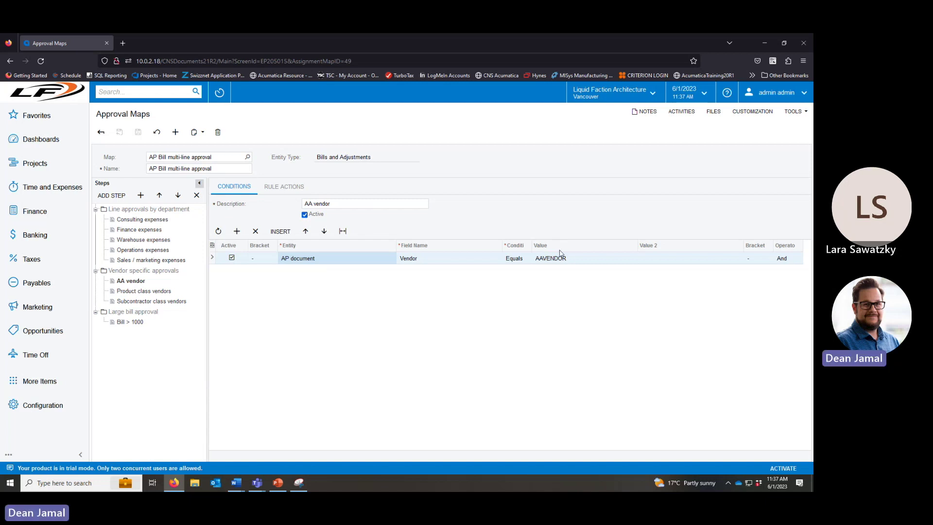
pyautogui.click(284, 186)
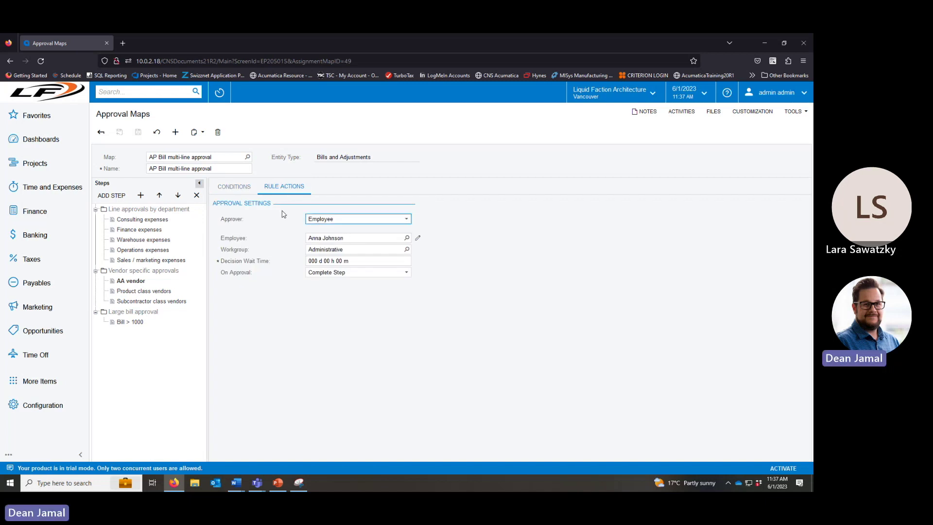
# Review the conditions and approval settings of the Product class vendors and Subcontractor class vendors rules
pyautogui.click(233, 190)
pyautogui.click(155, 293)
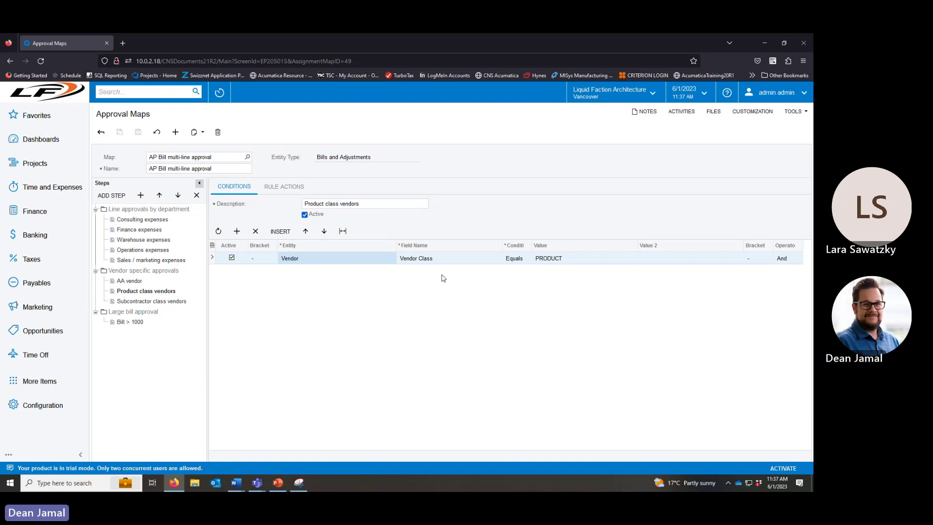
pyautogui.click(302, 188)
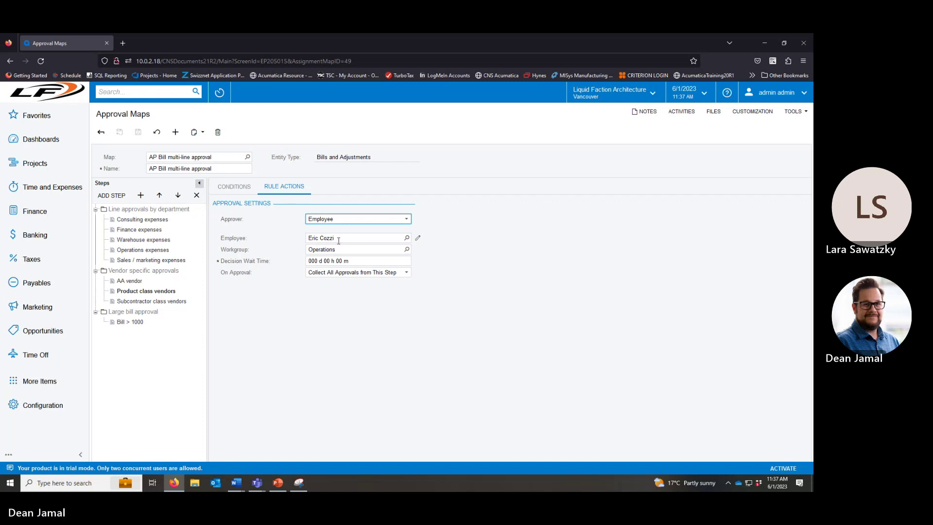
pyautogui.click(178, 302)
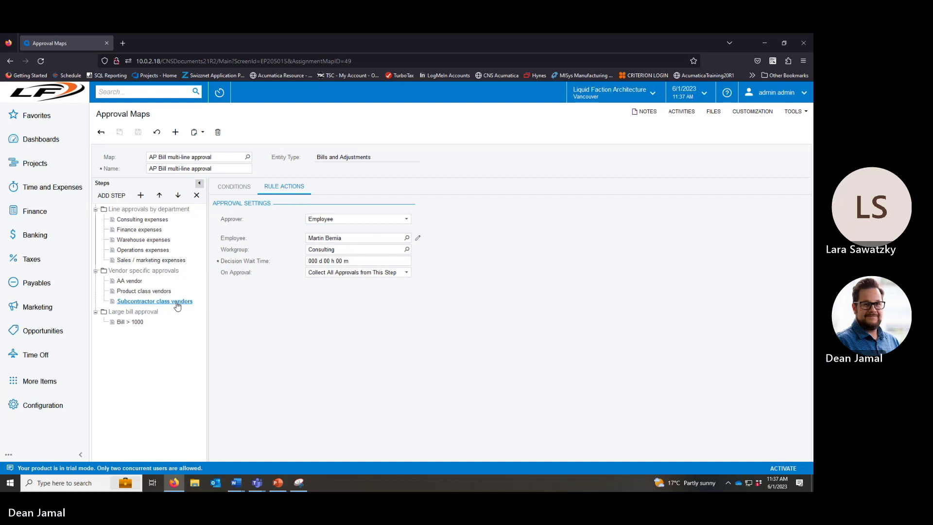
pyautogui.click(243, 188)
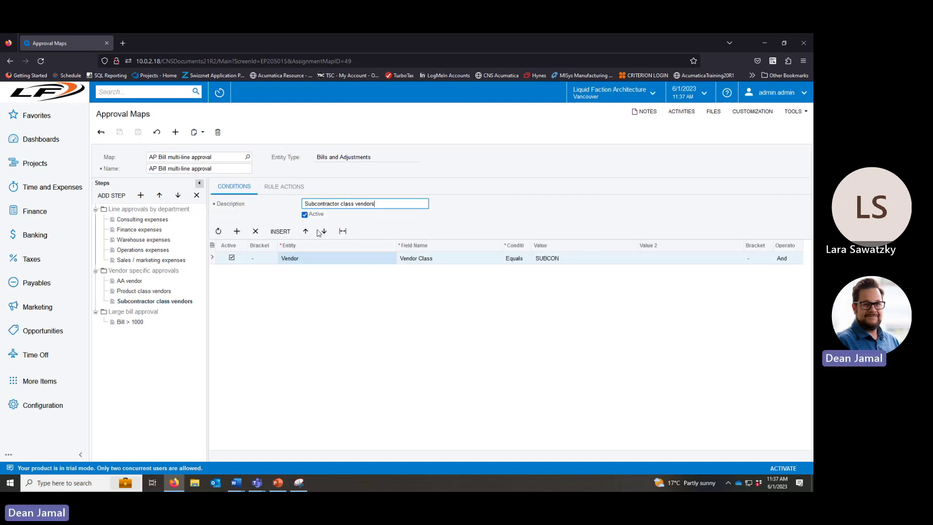
pyautogui.click(288, 188)
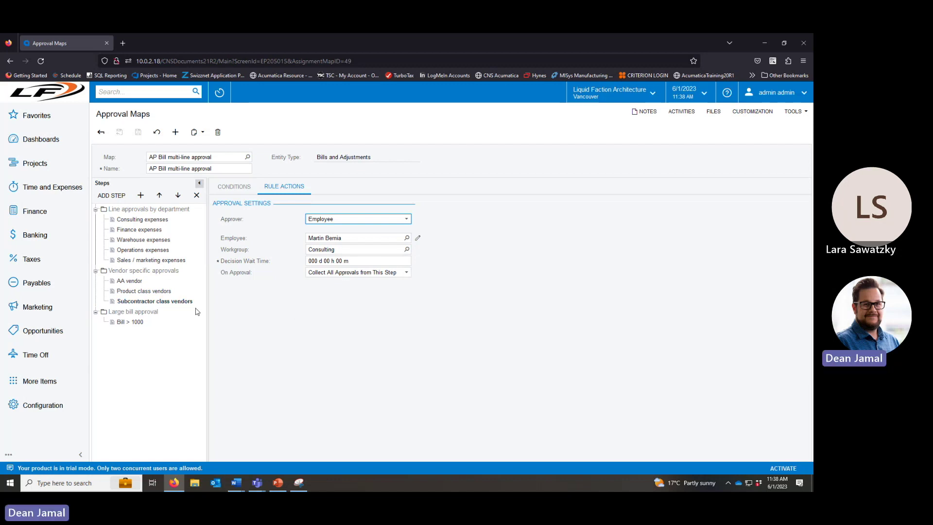
# Review the Large bill approval step's settings and its Bill > 1000 rule, covering the amount condition and approver settings
pyautogui.click(146, 312)
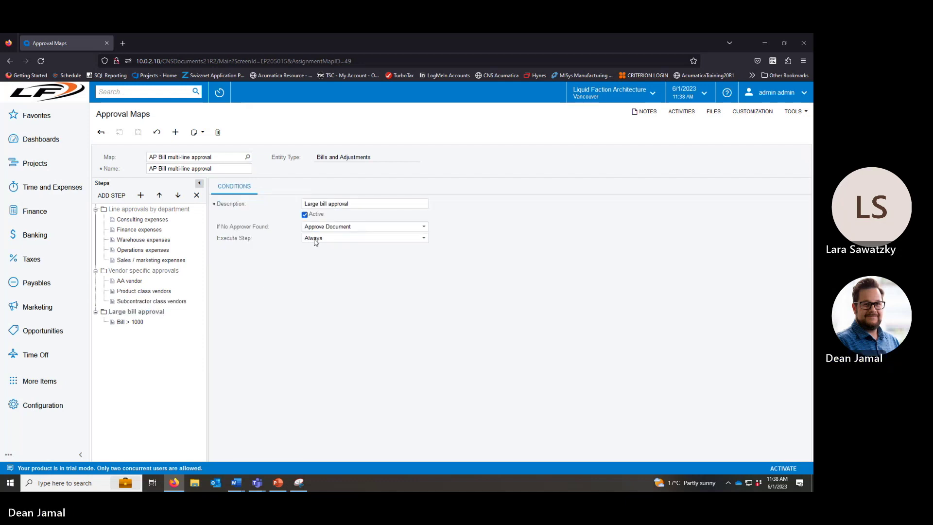
pyautogui.click(124, 322)
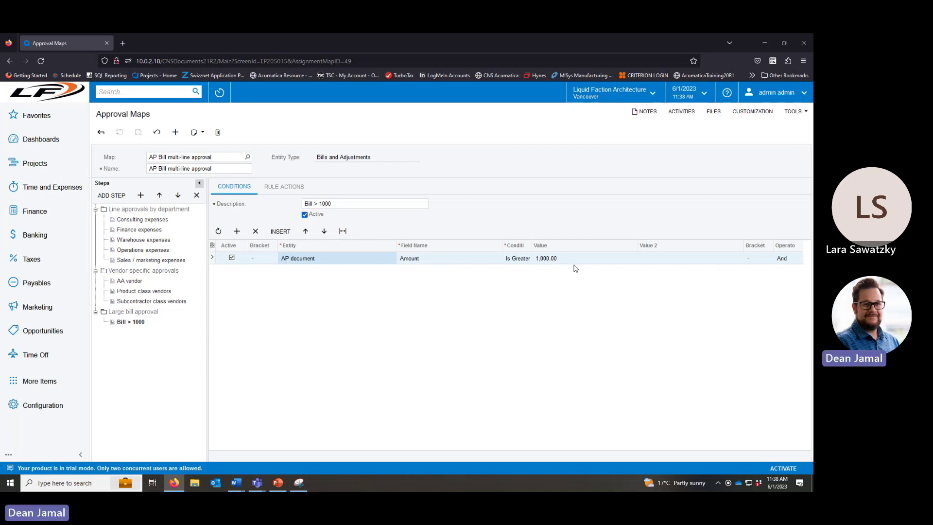
pyautogui.click(284, 187)
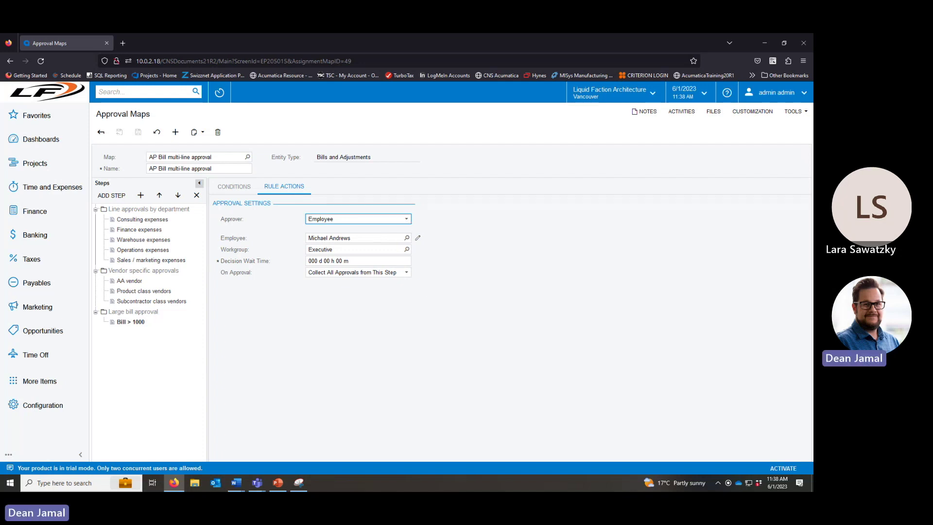
pyautogui.click(591, 384)
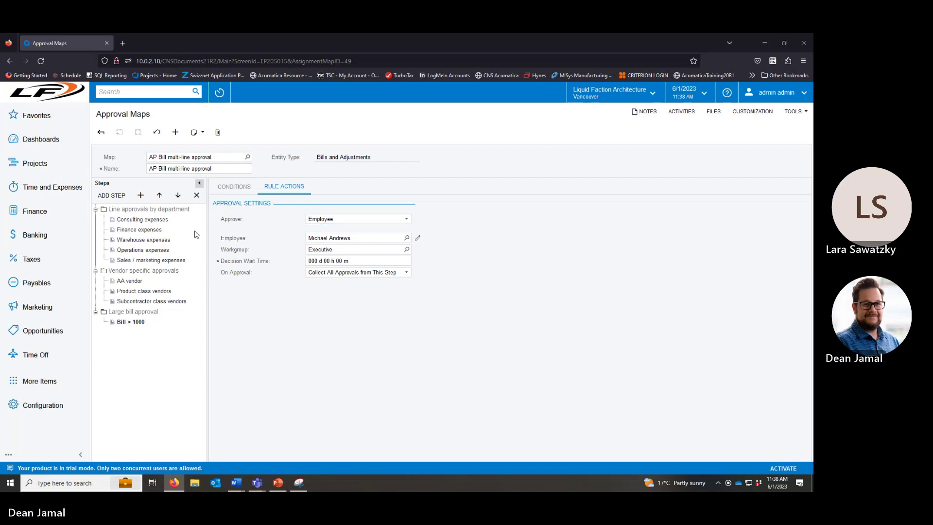
# Return to the maps list and widen the Map Type filter to include all three map types
pyautogui.click(100, 132)
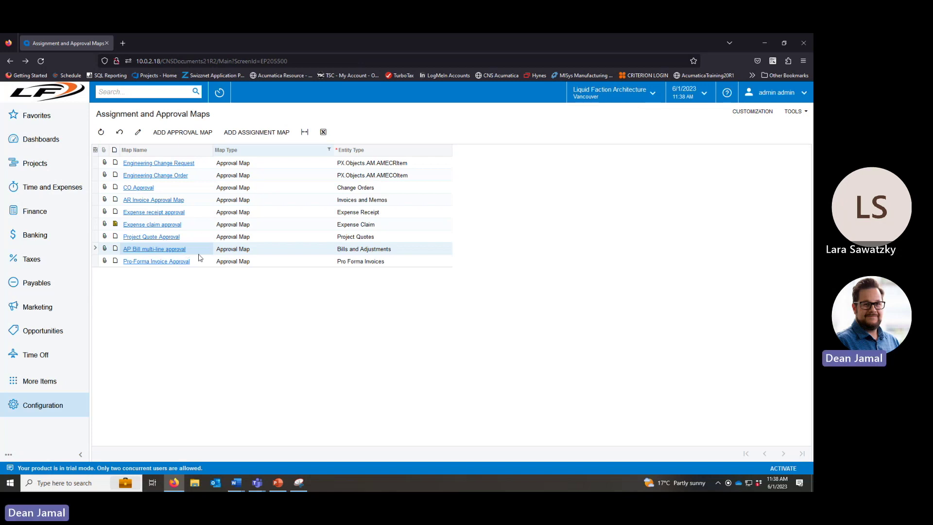
pyautogui.click(267, 150)
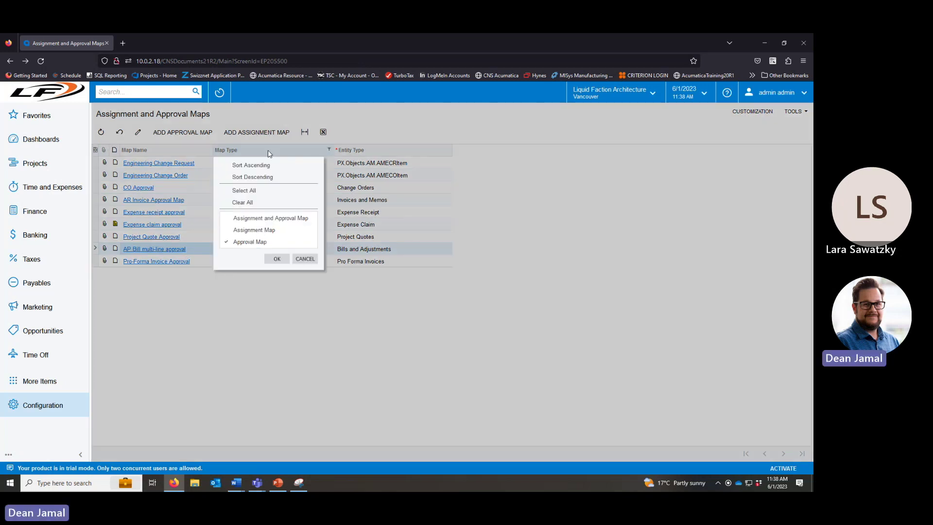
pyautogui.click(248, 230)
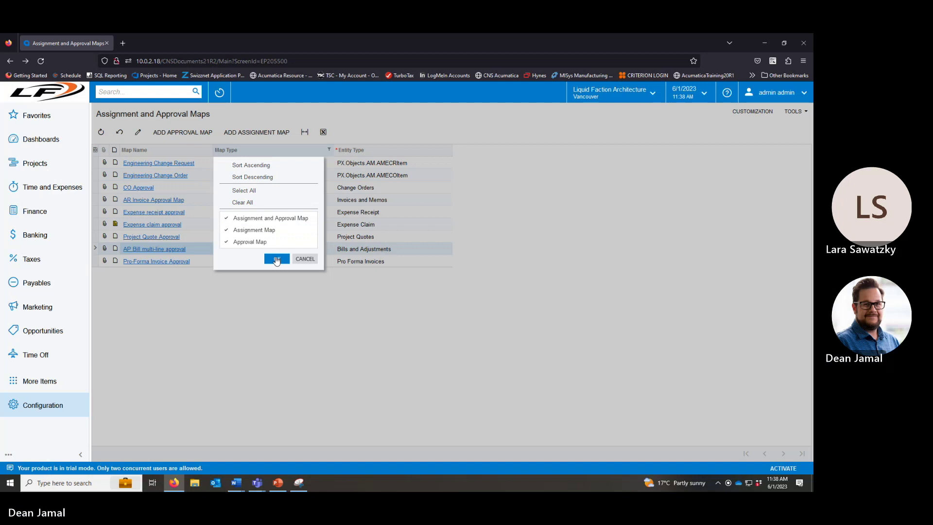
pyautogui.click(276, 258)
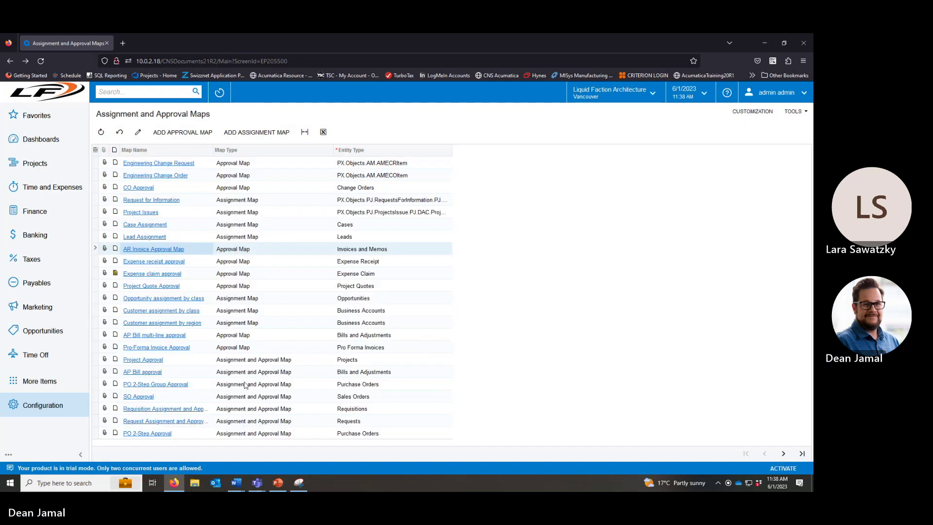
# Review the AP Bill approval map's All Bills and Large Bills rules, including their conditions and assignees, and return to the maps list
pyautogui.click(148, 373)
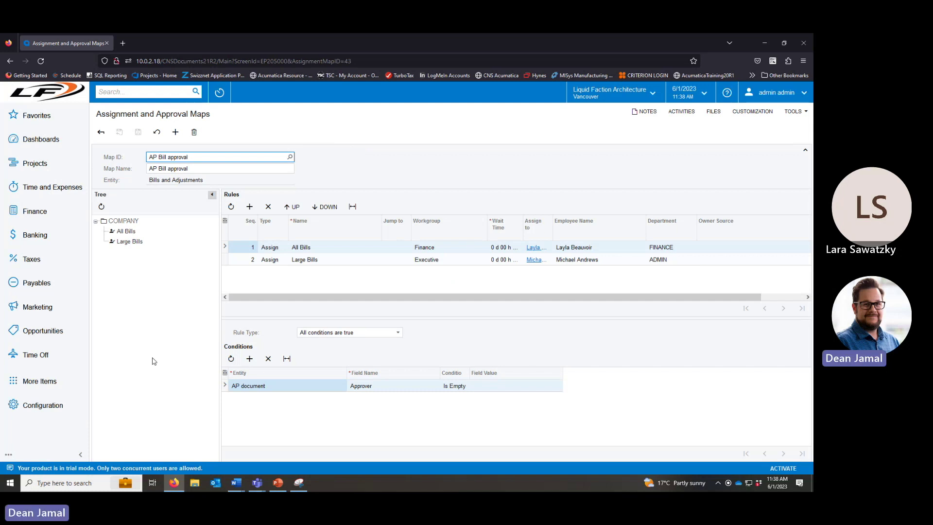
pyautogui.click(127, 231)
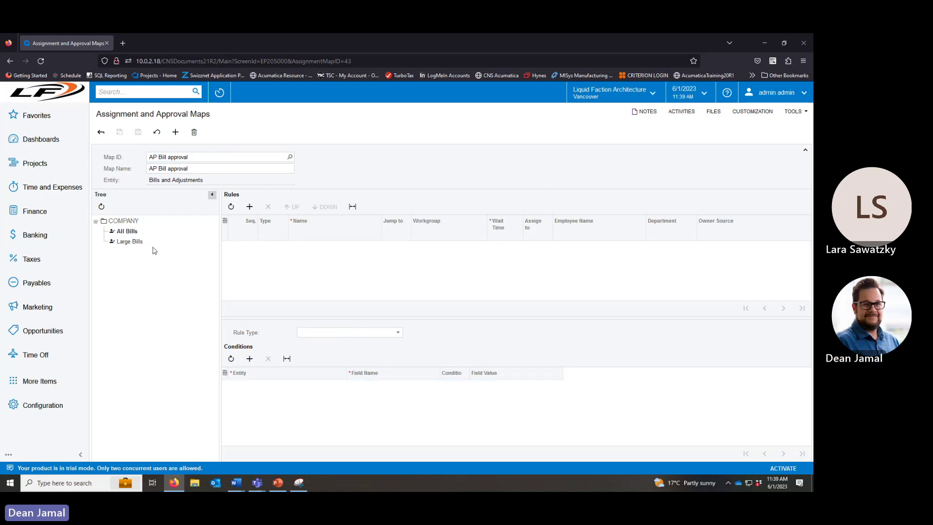
pyautogui.click(130, 242)
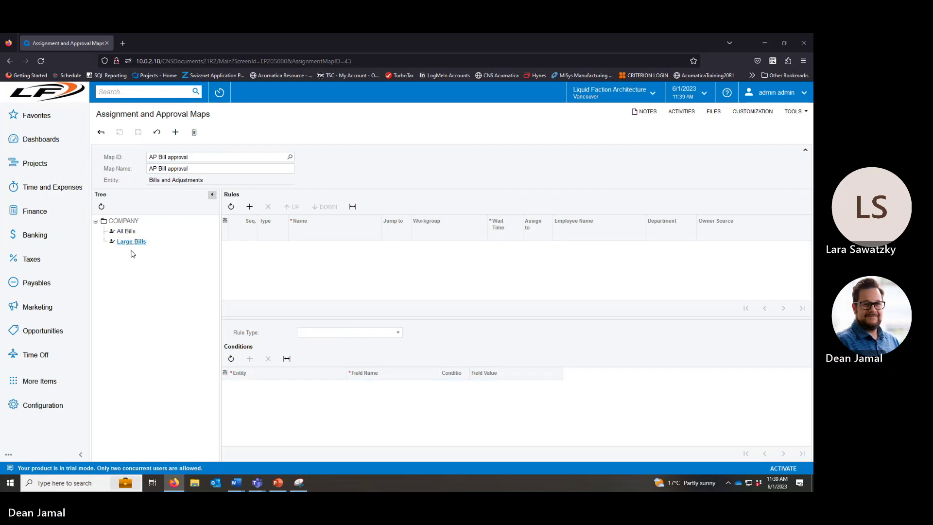
pyautogui.click(125, 221)
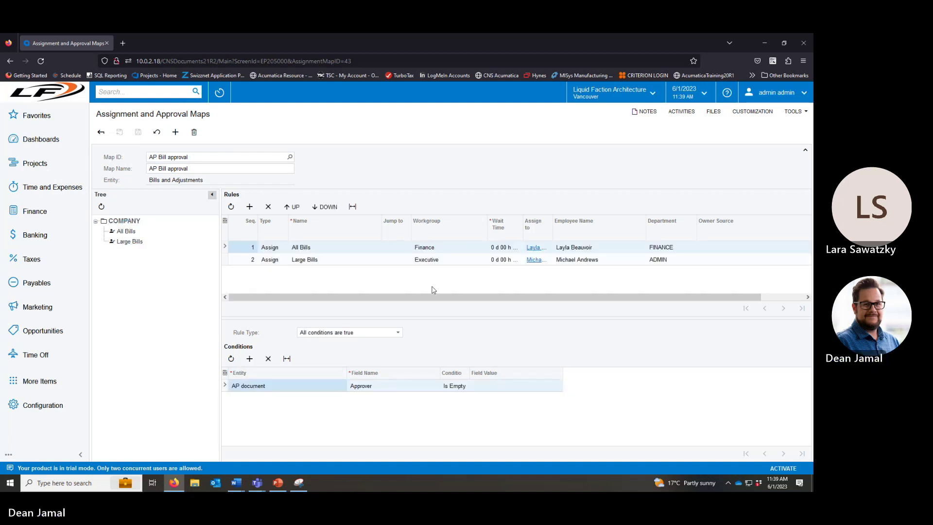
pyautogui.click(315, 261)
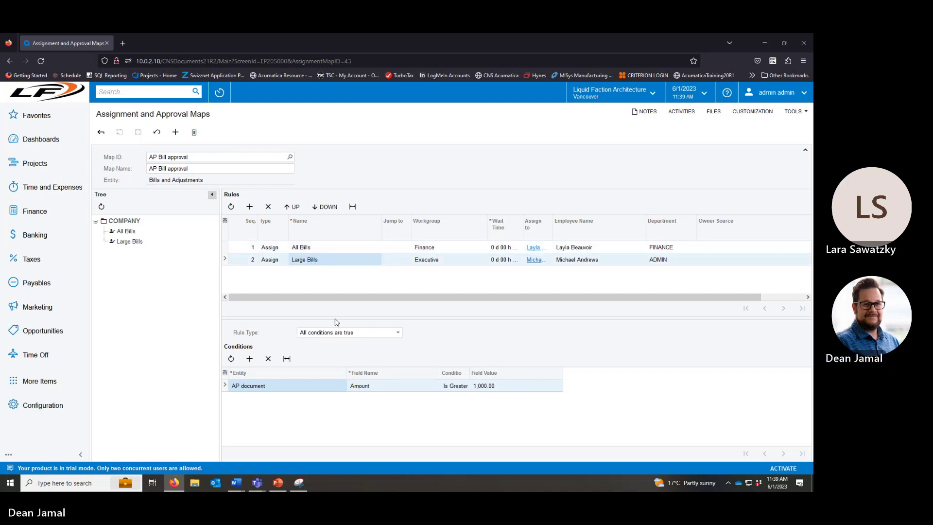
pyautogui.click(313, 249)
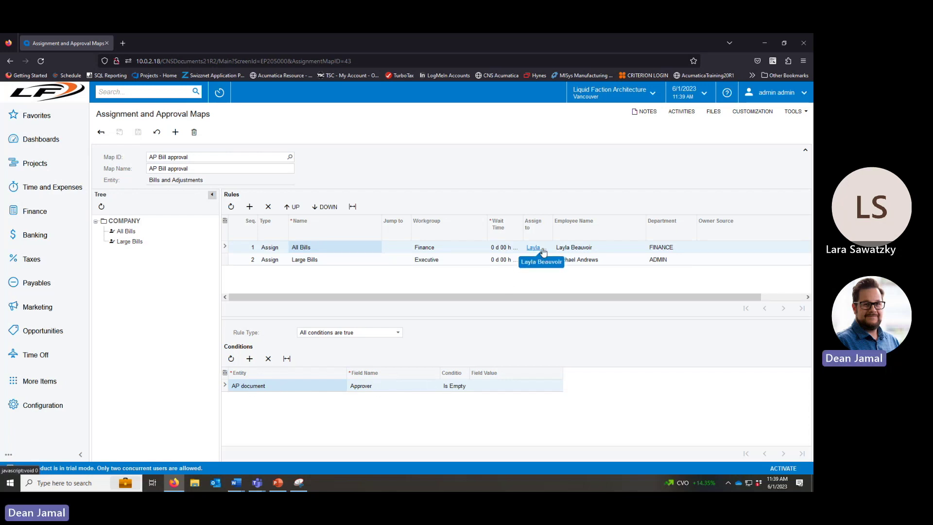
pyautogui.click(301, 265)
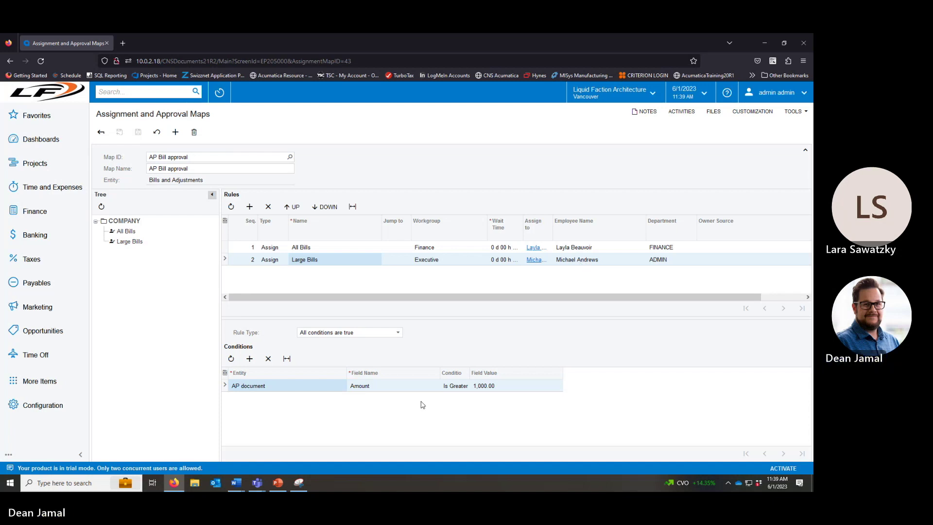
pyautogui.click(101, 132)
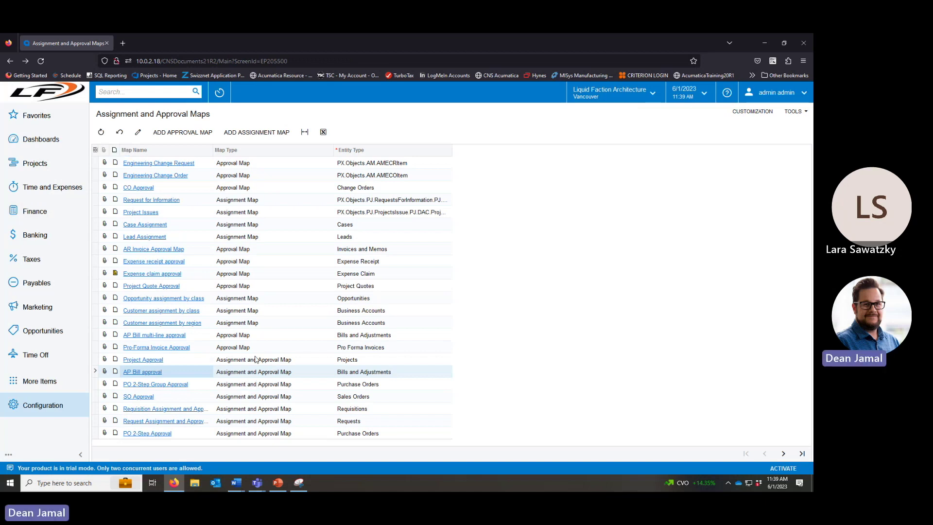
# Review the Time card approval map's All timecards rule and its assignment, and return to the maps list, discarding any unsaved changes
pyautogui.click(783, 453)
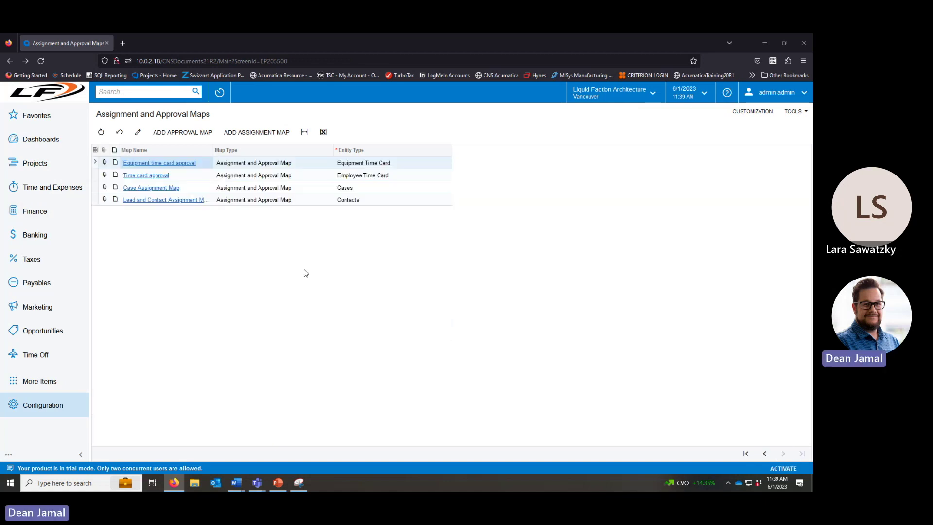
pyautogui.click(162, 178)
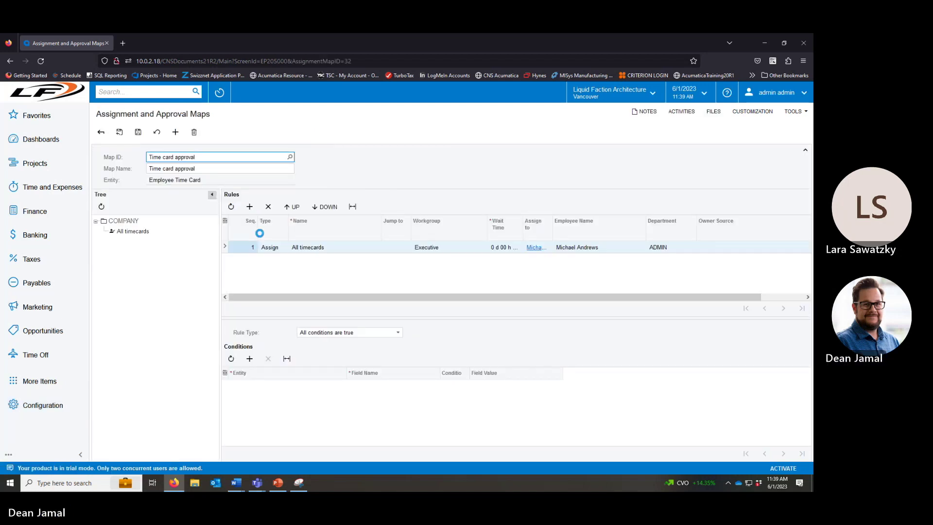
pyautogui.click(117, 230)
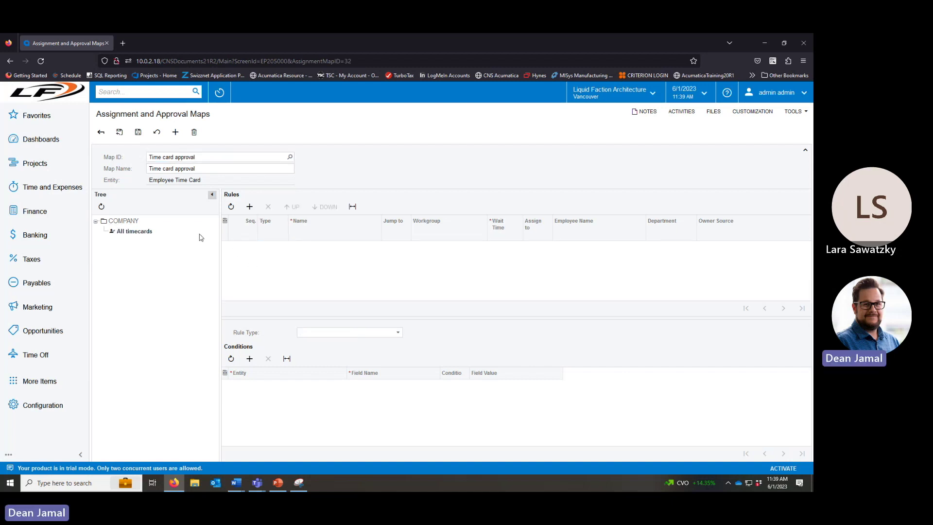
pyautogui.click(125, 230)
pyautogui.click(130, 231)
pyautogui.click(124, 221)
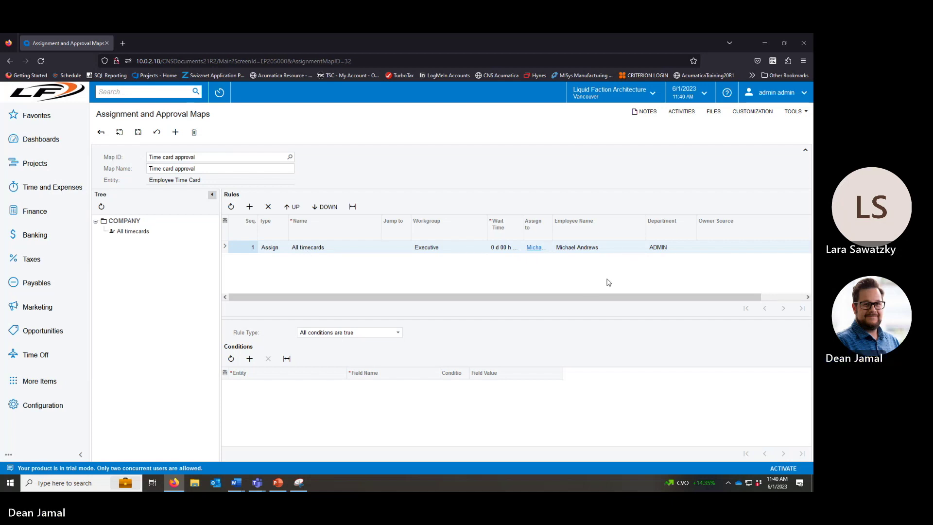
pyautogui.click(100, 133)
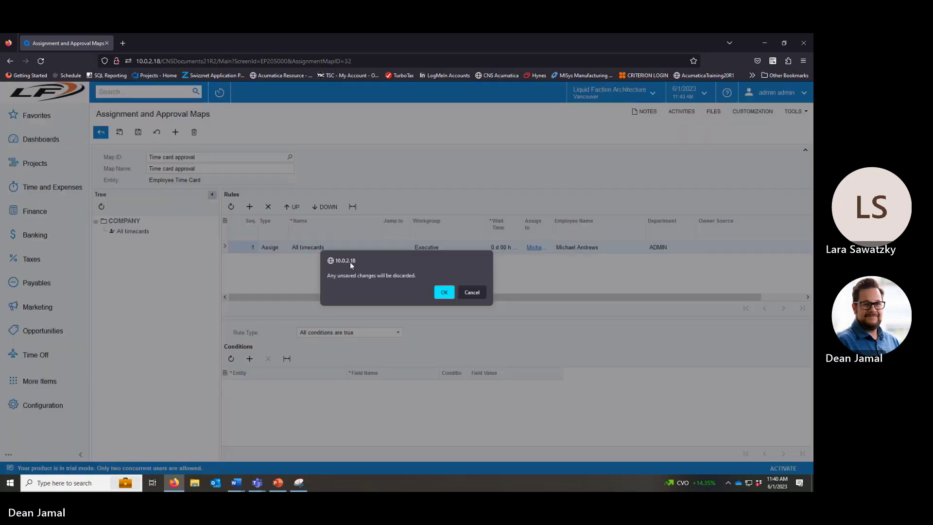
pyautogui.click(434, 296)
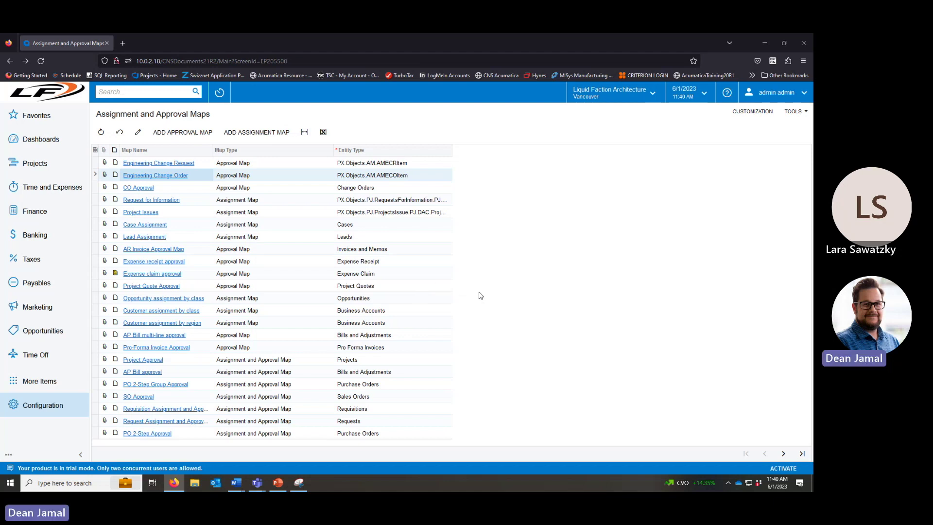
# Review the Project with Manager rule in the Pro-Forma Invoice Approval map, covering its condition, approval settings and employee choices
pyautogui.click(160, 347)
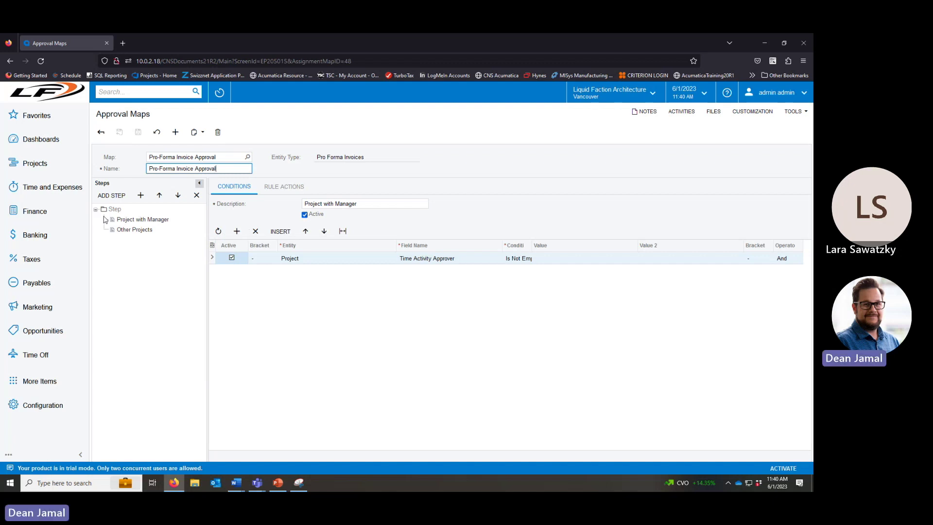
pyautogui.click(146, 220)
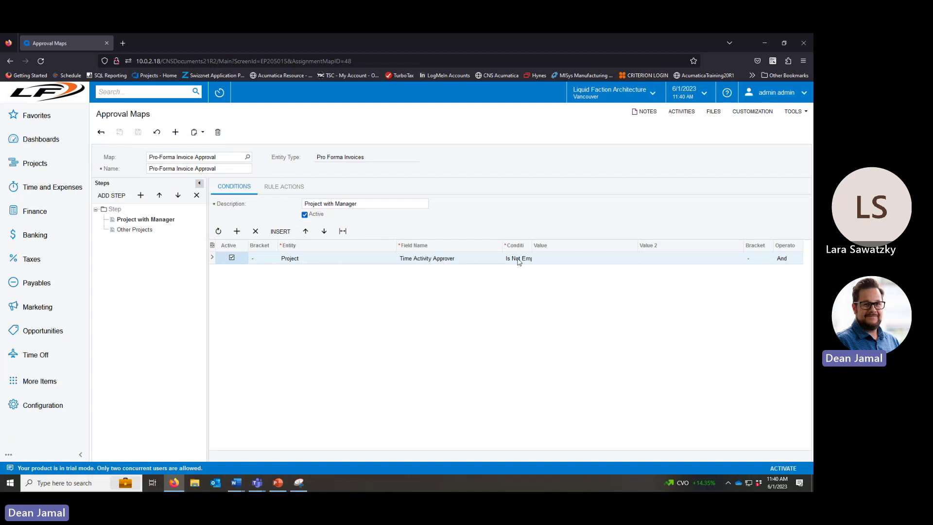
pyautogui.click(286, 186)
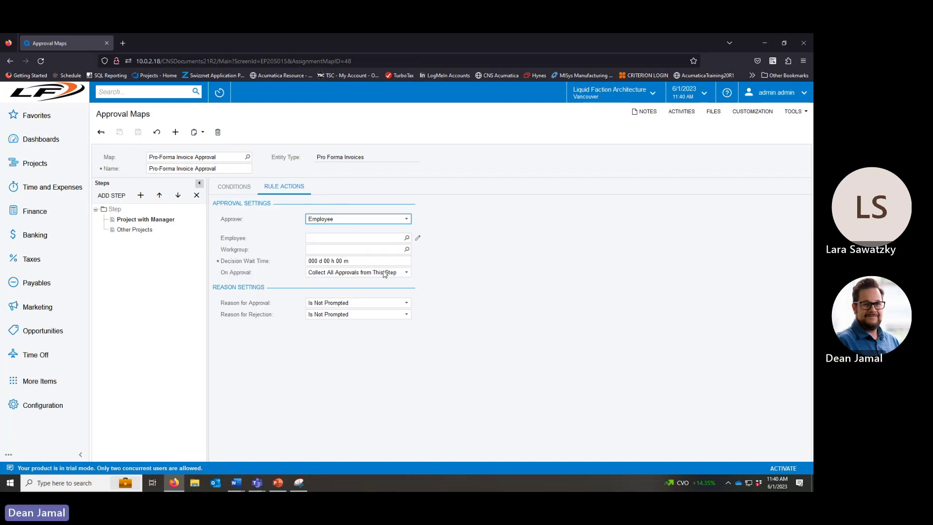
pyautogui.click(407, 249)
pyautogui.click(435, 255)
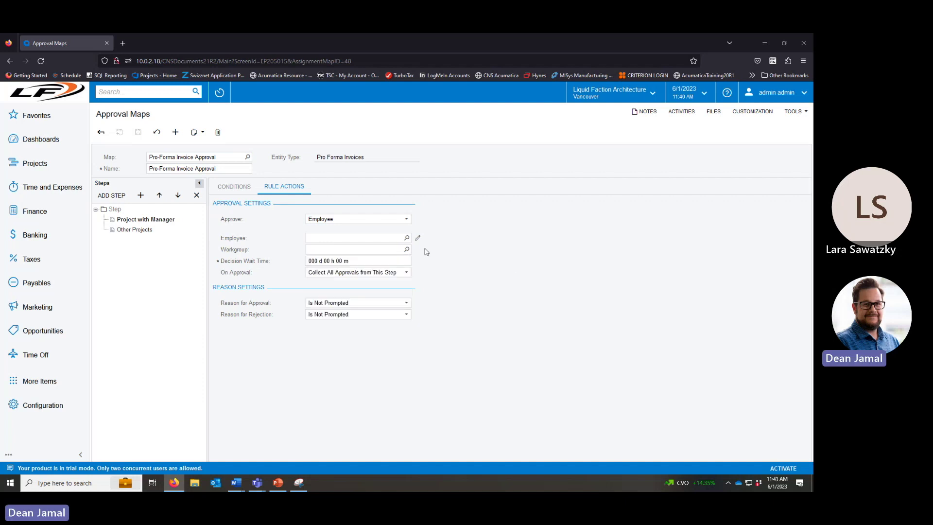
pyautogui.click(406, 237)
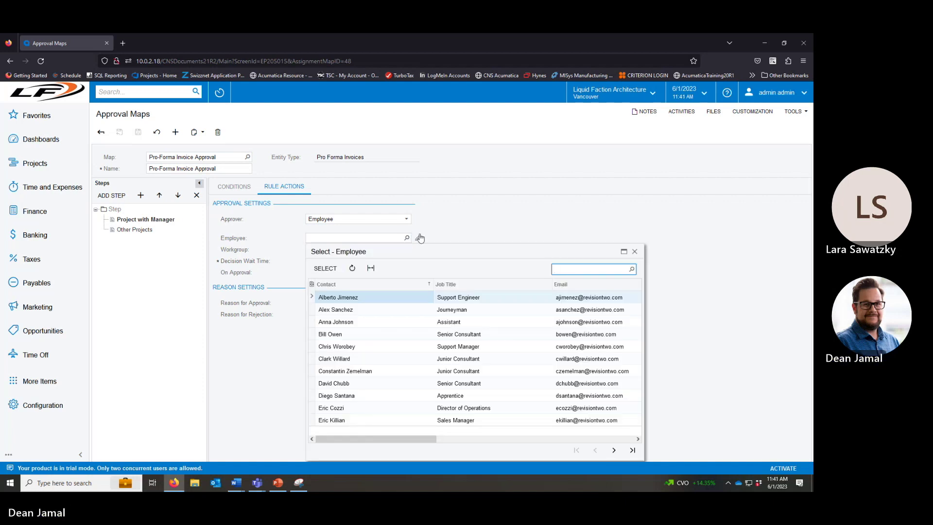
pyautogui.click(505, 239)
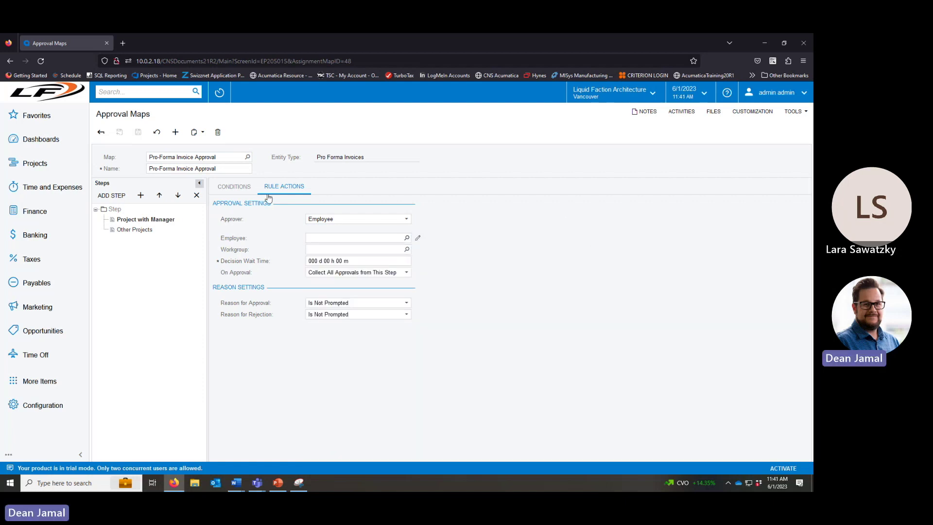
# Review the Other Projects rule's conditions and approval settings, and return to the maps list
pyautogui.click(144, 229)
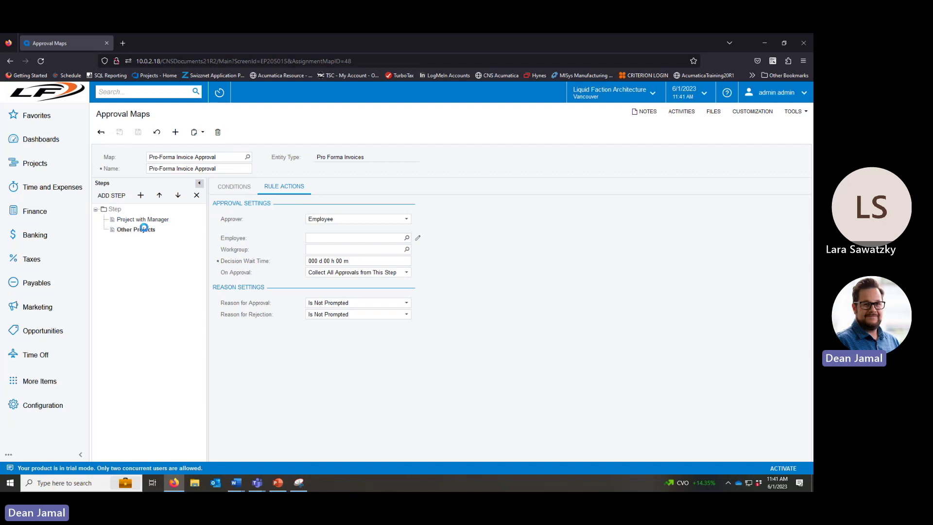
pyautogui.click(232, 187)
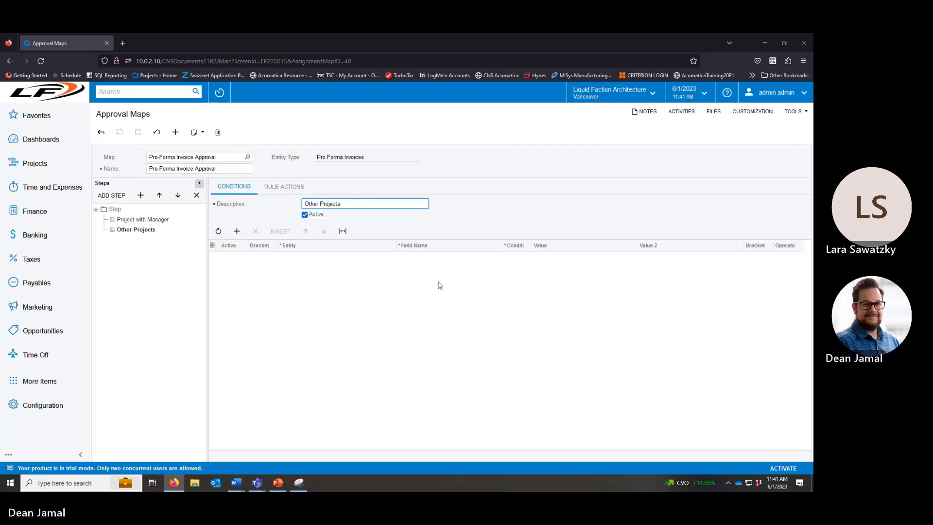
pyautogui.click(290, 190)
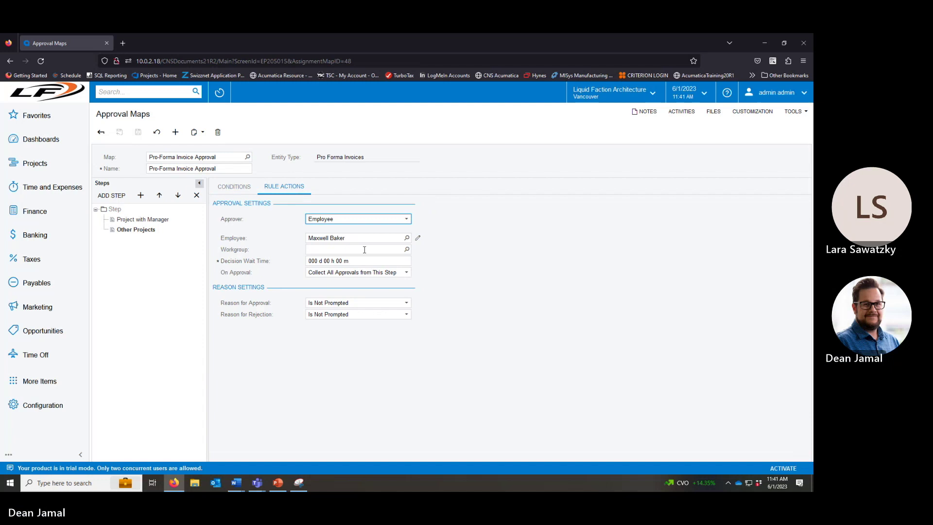
pyautogui.click(105, 133)
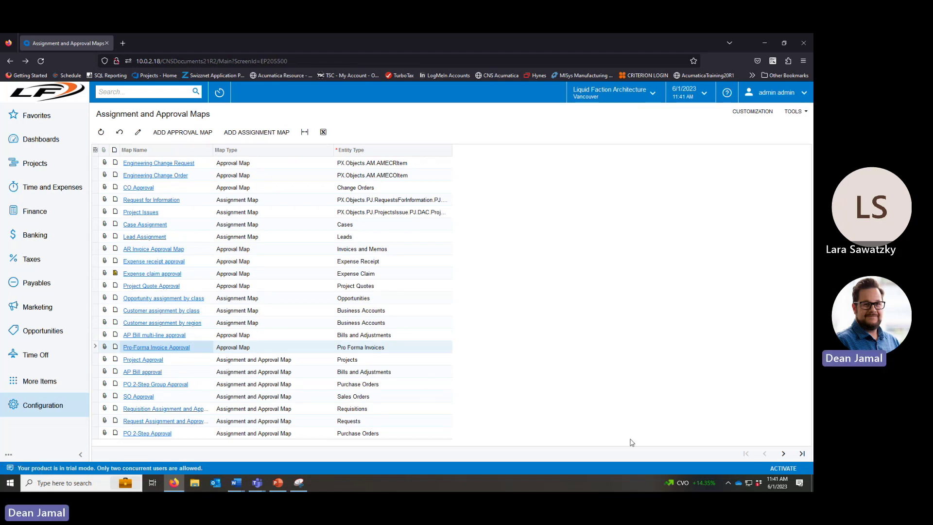
# Review the Case Assignment Map's Billing Cases and Product Support Cases rules, and return to the maps list, discarding any unsaved changes
pyautogui.click(784, 453)
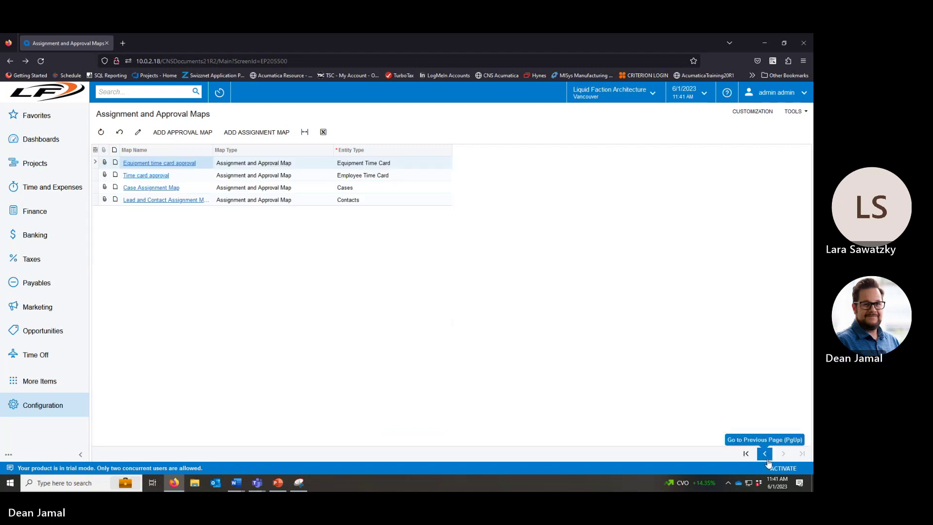
pyautogui.click(162, 192)
pyautogui.rightClick(234, 236)
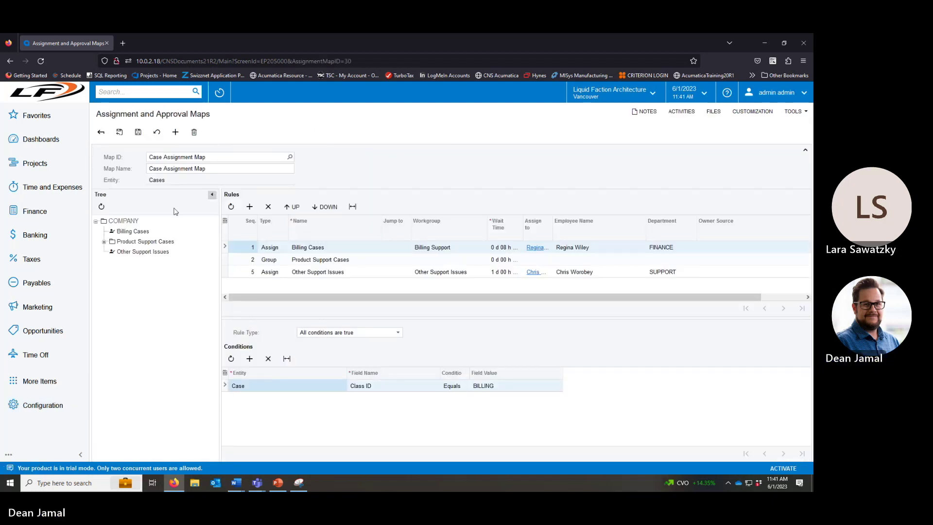
pyautogui.click(139, 232)
pyautogui.click(124, 222)
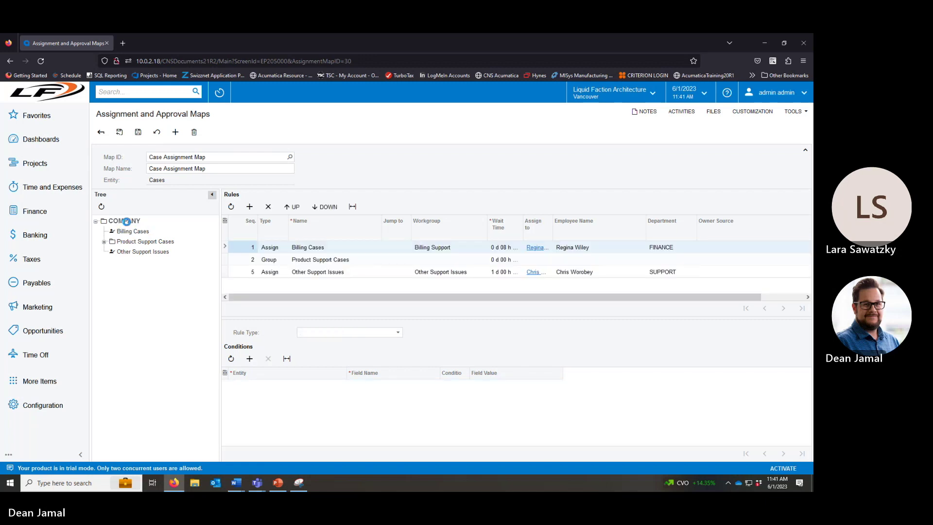
pyautogui.click(135, 244)
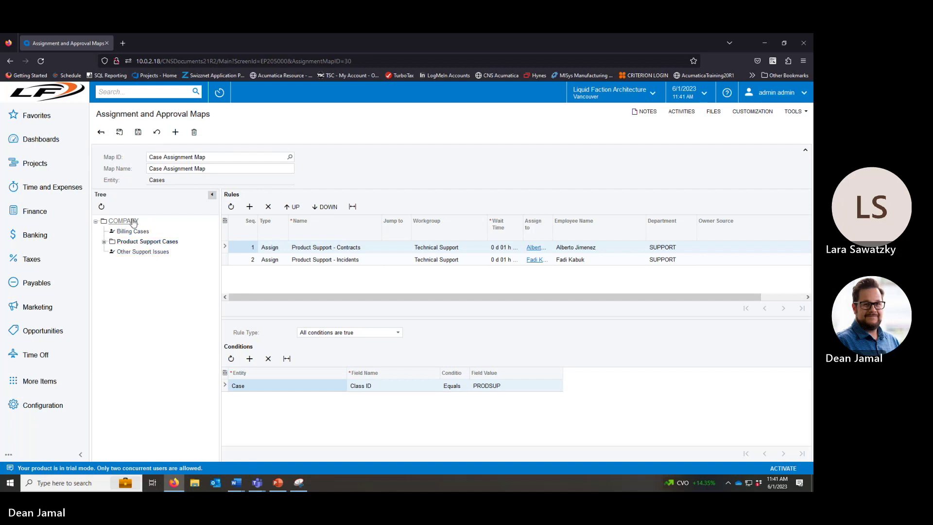
pyautogui.click(133, 222)
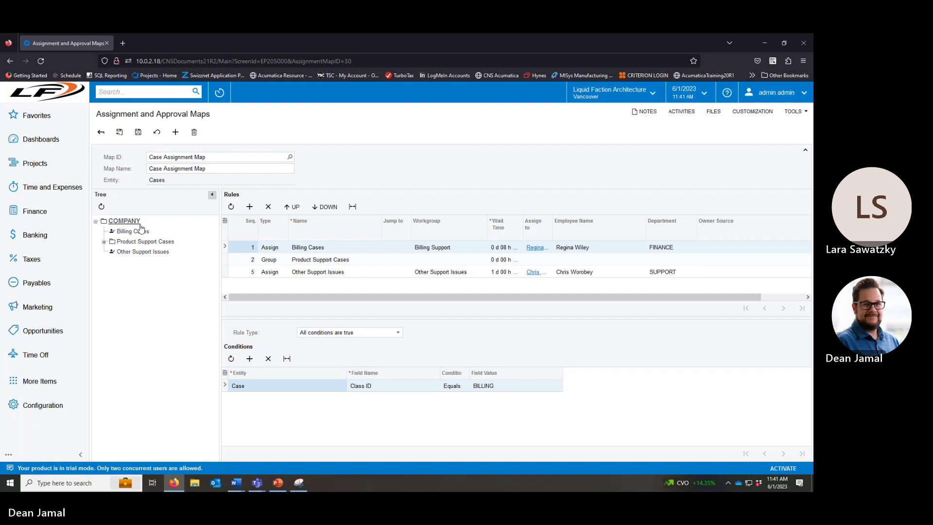
pyautogui.click(102, 132)
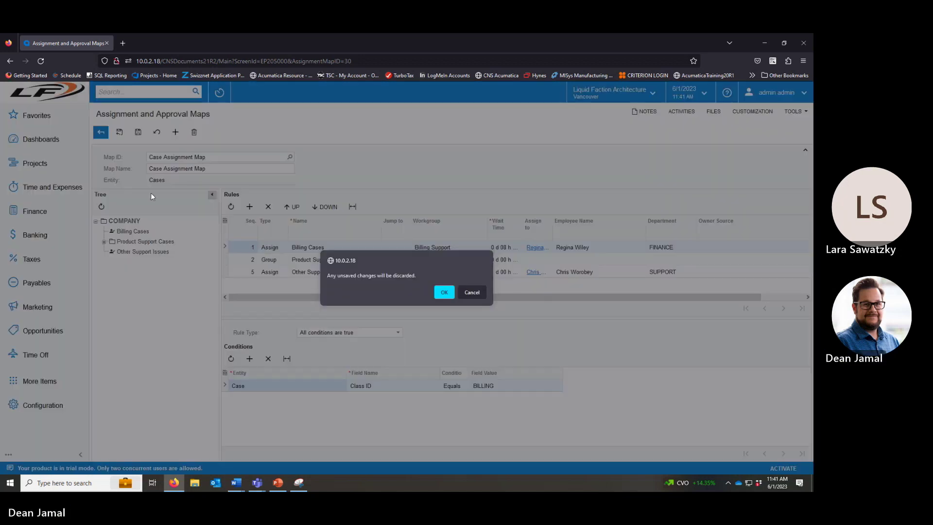
pyautogui.click(443, 292)
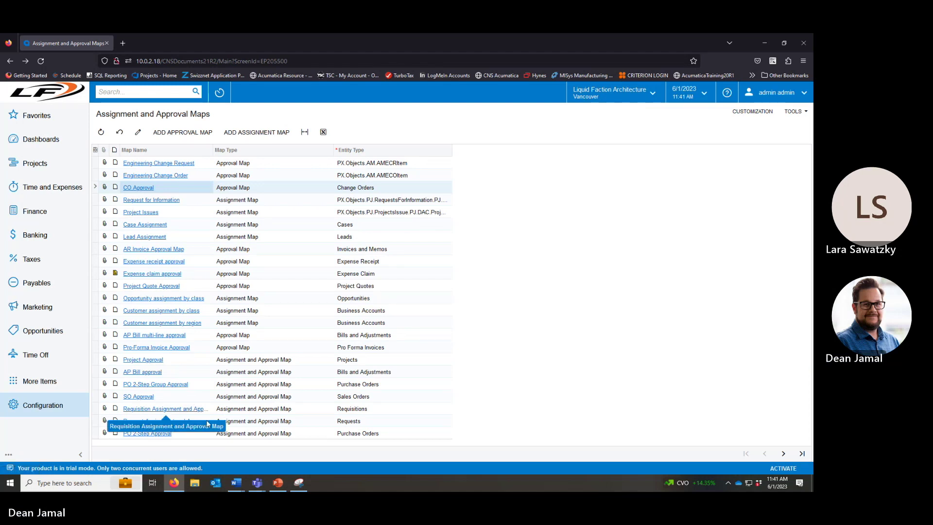
# Review the Requisition Assignment and Approval Map's rule and assignee, and return to the maps list, discarding any unsaved changes
pyautogui.moveTo(174, 482)
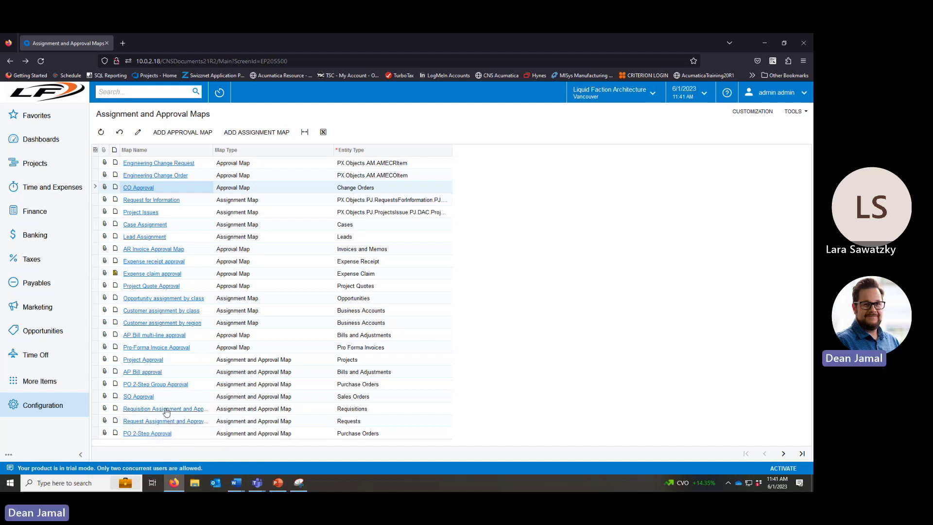
pyautogui.click(165, 409)
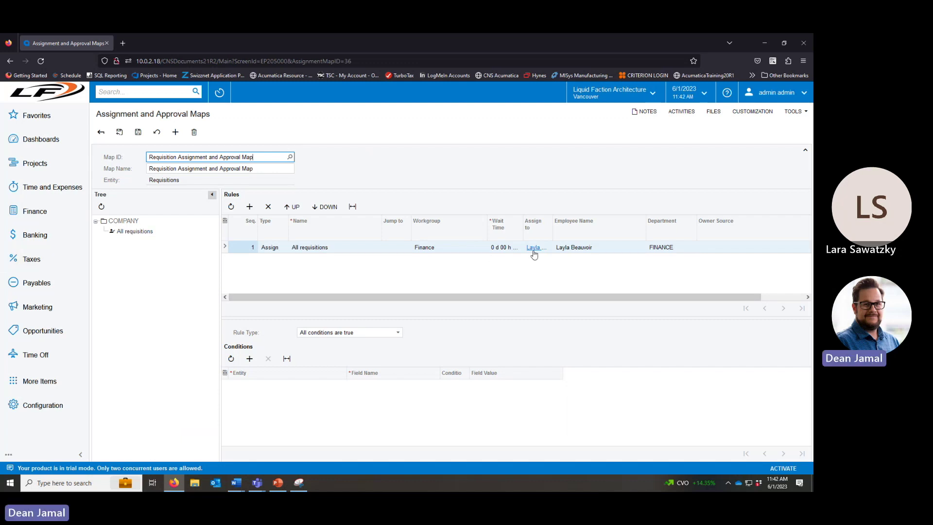
pyautogui.click(101, 132)
pyautogui.click(449, 296)
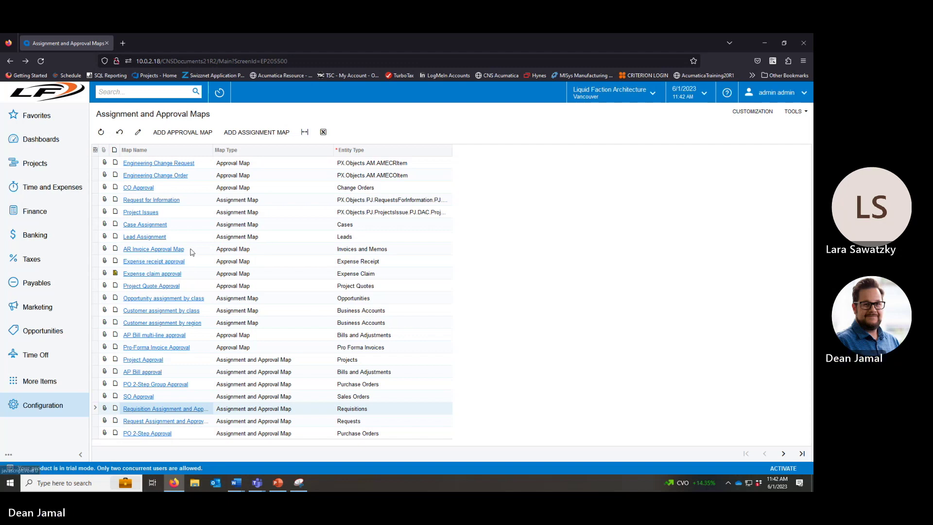
# Review the Expense receipt approval map's step for large receipts, covering the Receipt over $2000 rule's condition and approval settings
pyautogui.click(155, 261)
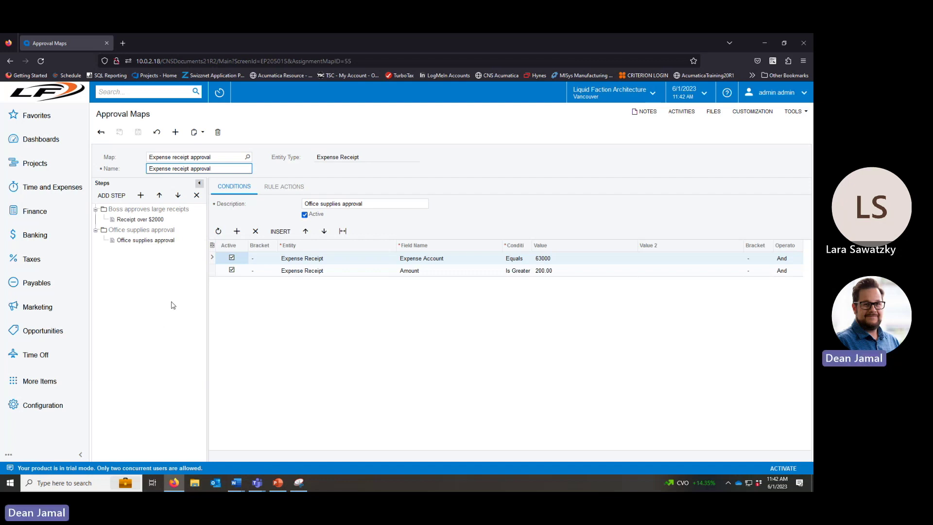
pyautogui.click(178, 210)
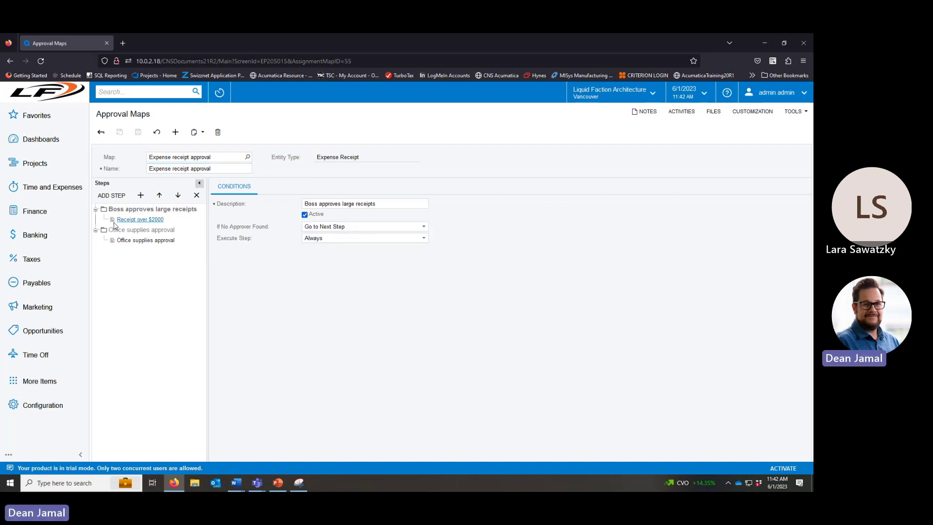
pyautogui.click(148, 219)
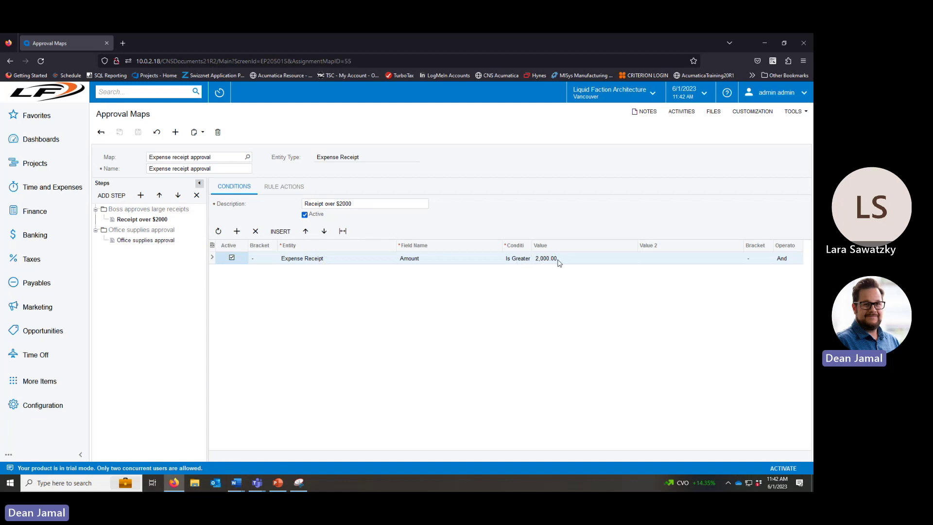
pyautogui.click(292, 191)
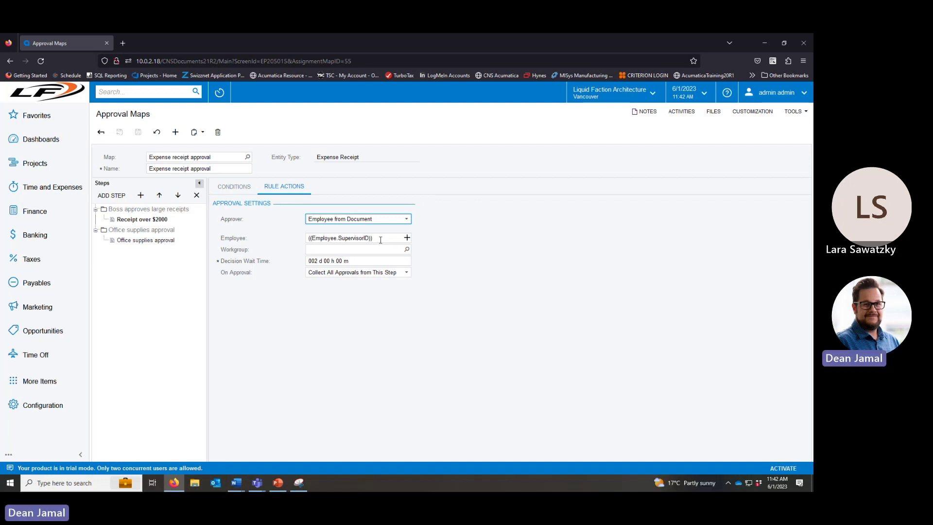
pyautogui.click(247, 190)
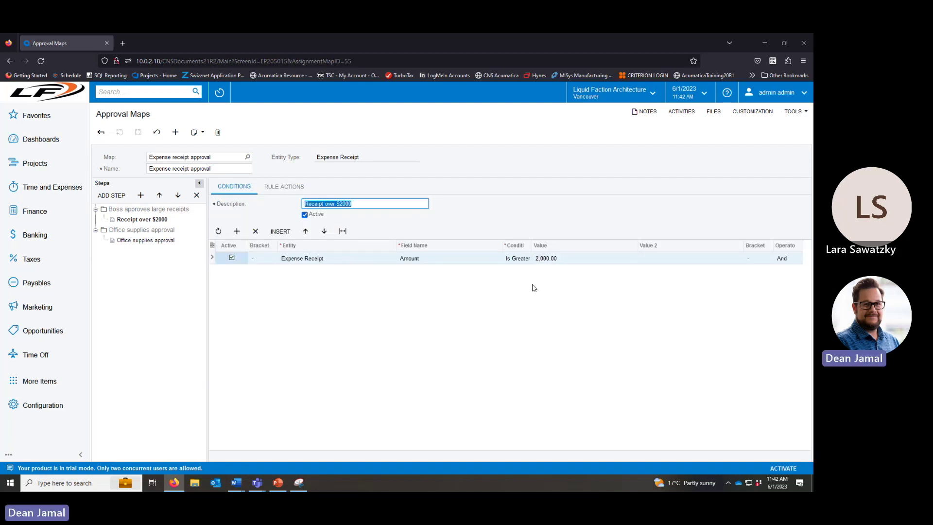
# Review the Office supplies approval step and its rule's conditions and approval settings, comparing them with the Receipt over $2000 rule's condition
pyautogui.click(151, 233)
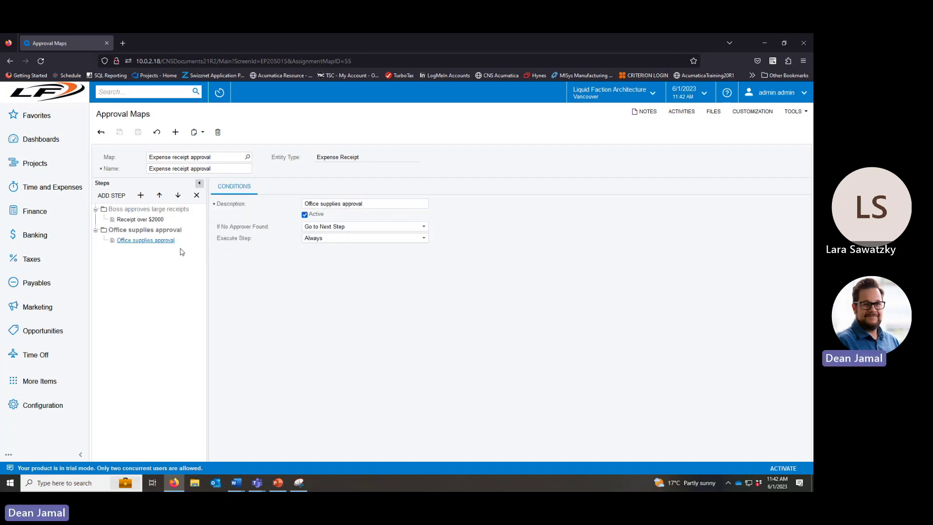
pyautogui.click(151, 241)
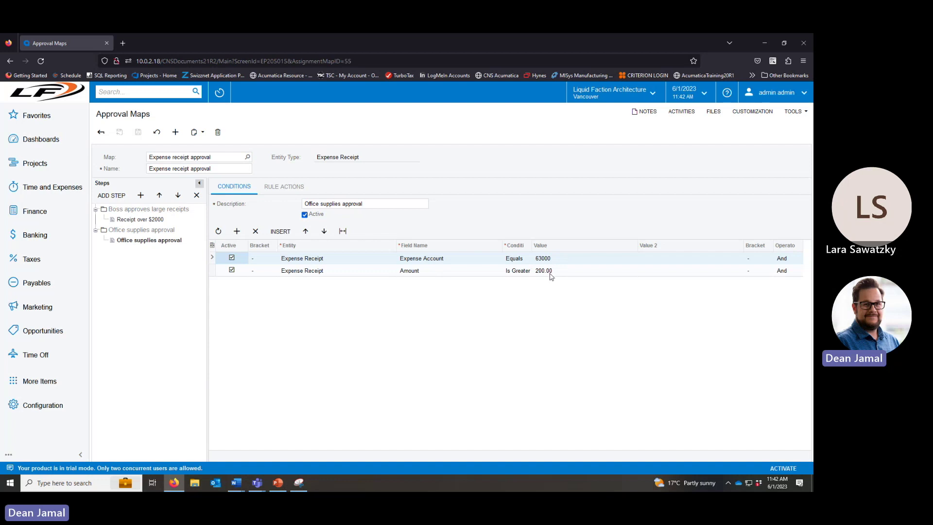
pyautogui.click(289, 186)
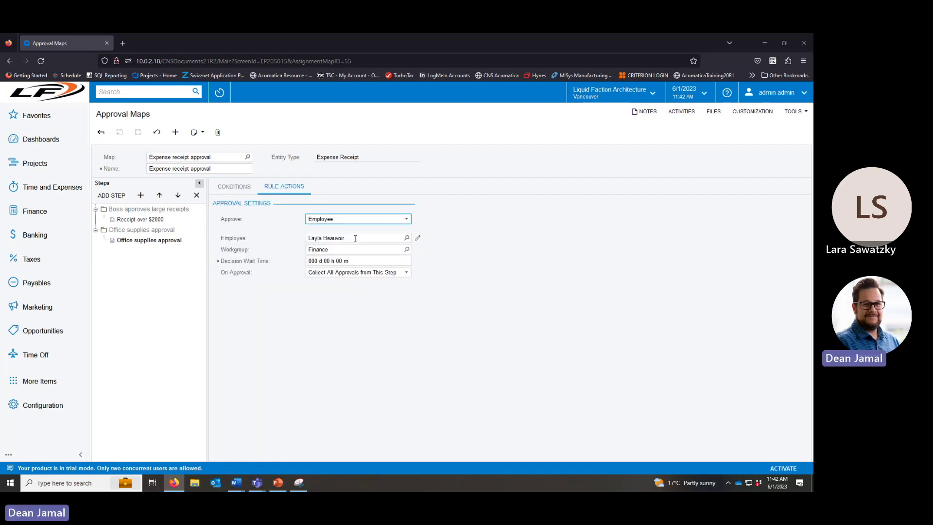
pyautogui.click(234, 187)
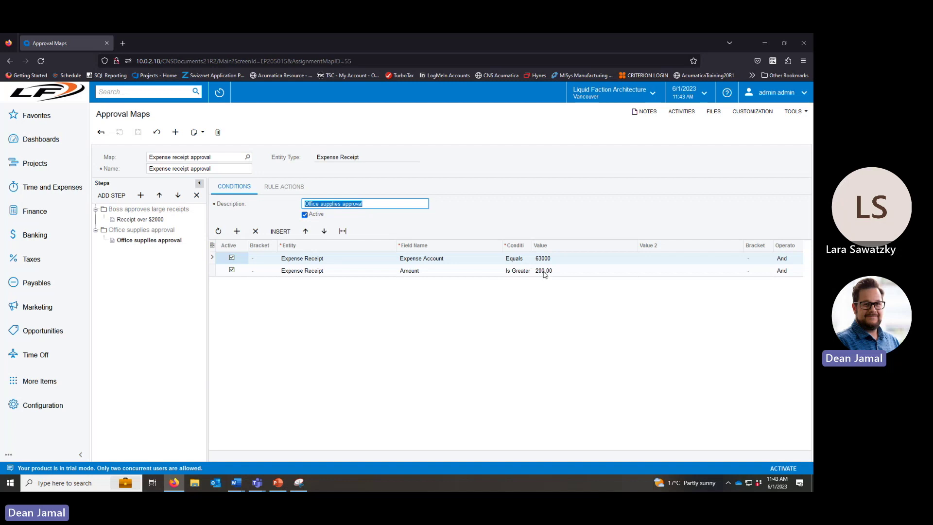
pyautogui.click(285, 187)
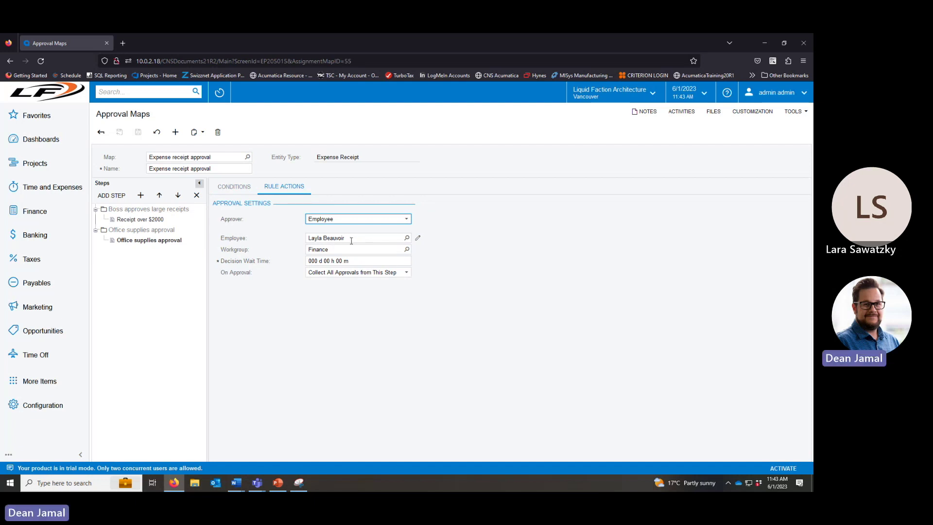
pyautogui.click(235, 188)
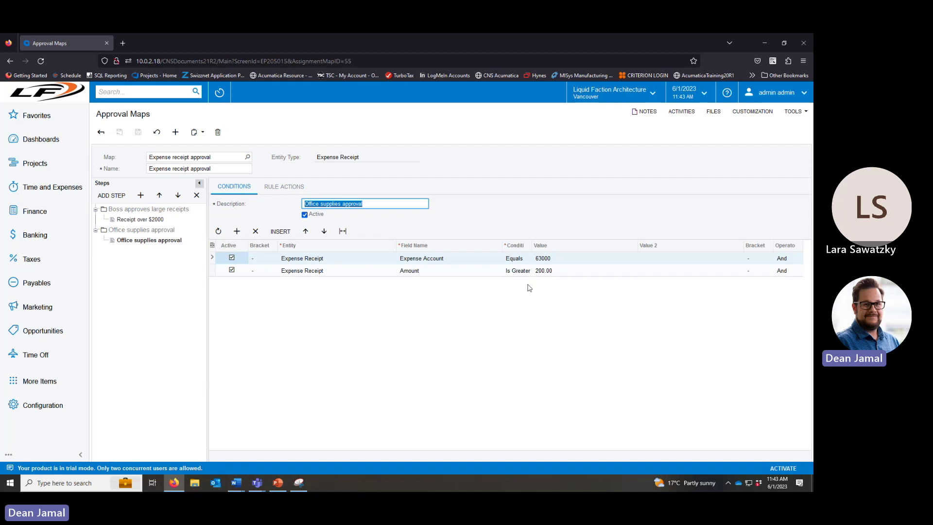
pyautogui.click(154, 219)
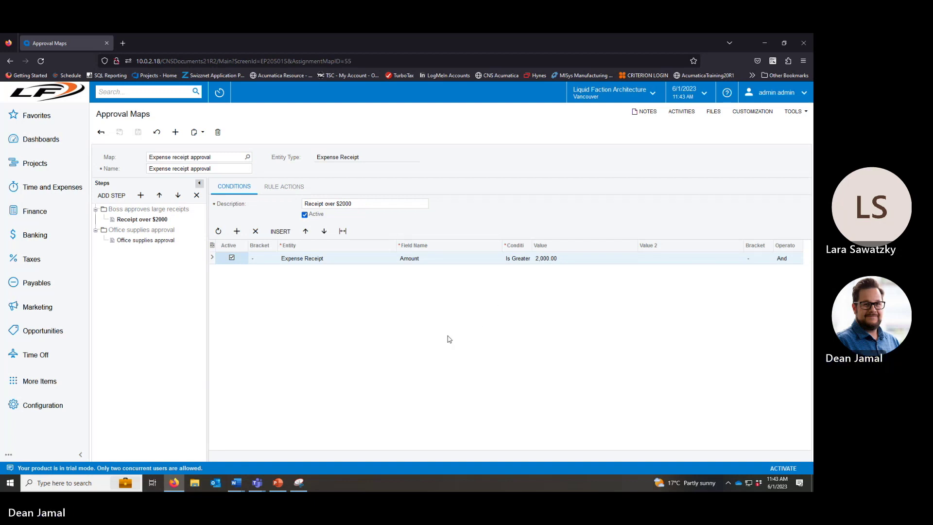
# Switch to the PowerPoint slide show and advance to the Assignment Maps slide
pyautogui.hotkey('alt', 'Tab')
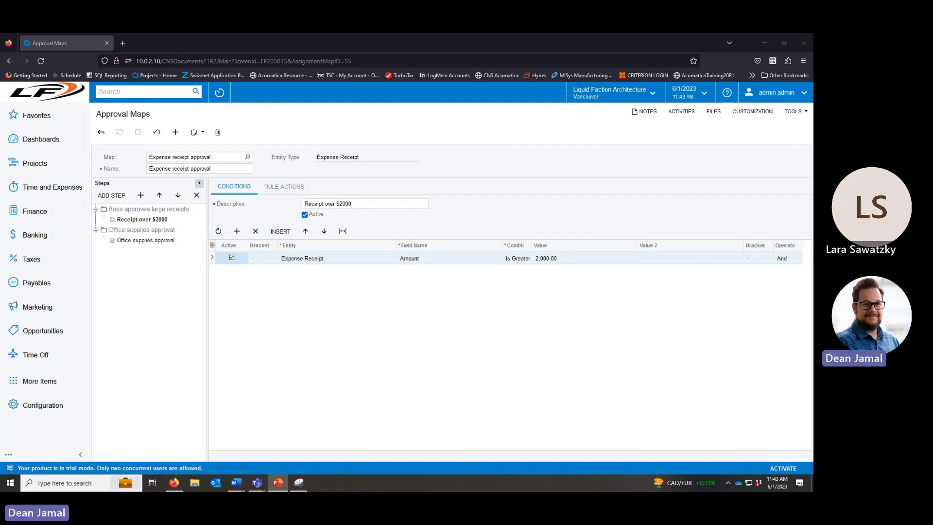
pyautogui.press('super+Up')
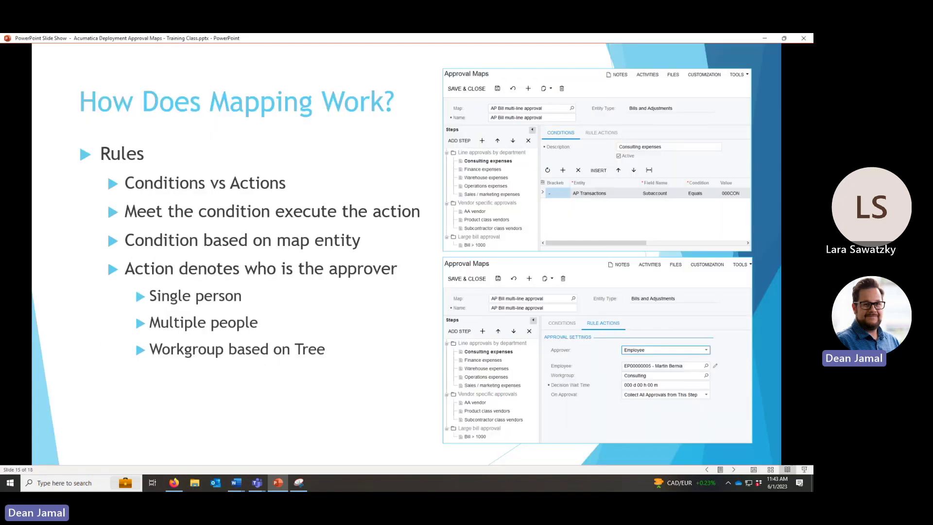
pyautogui.click(735, 469)
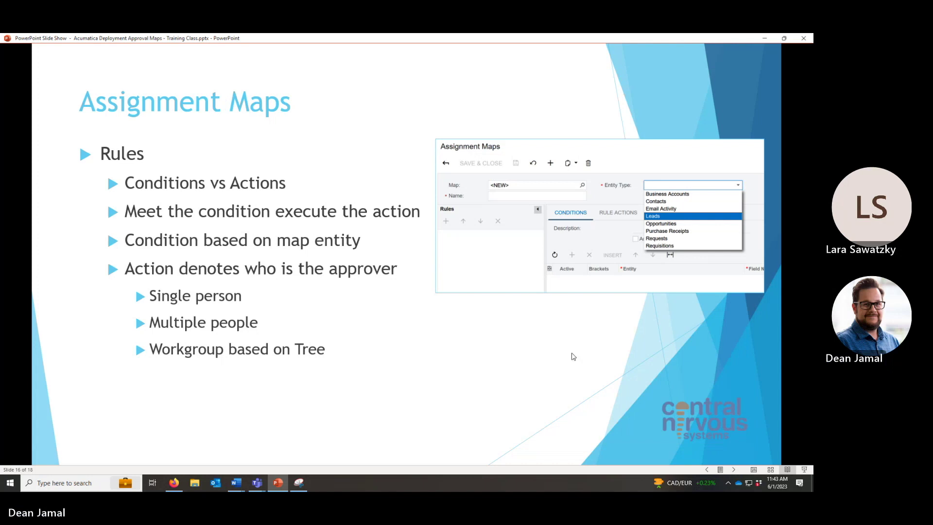